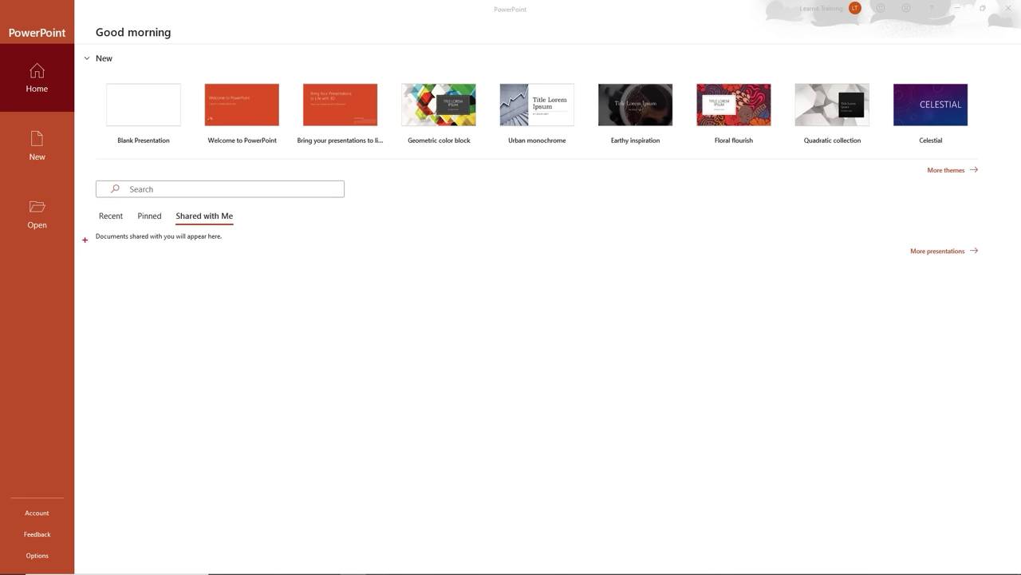
drag(85, 239, 10, 192)
drag(83, 170, 4, 122)
drag(81, 115, 2, 40)
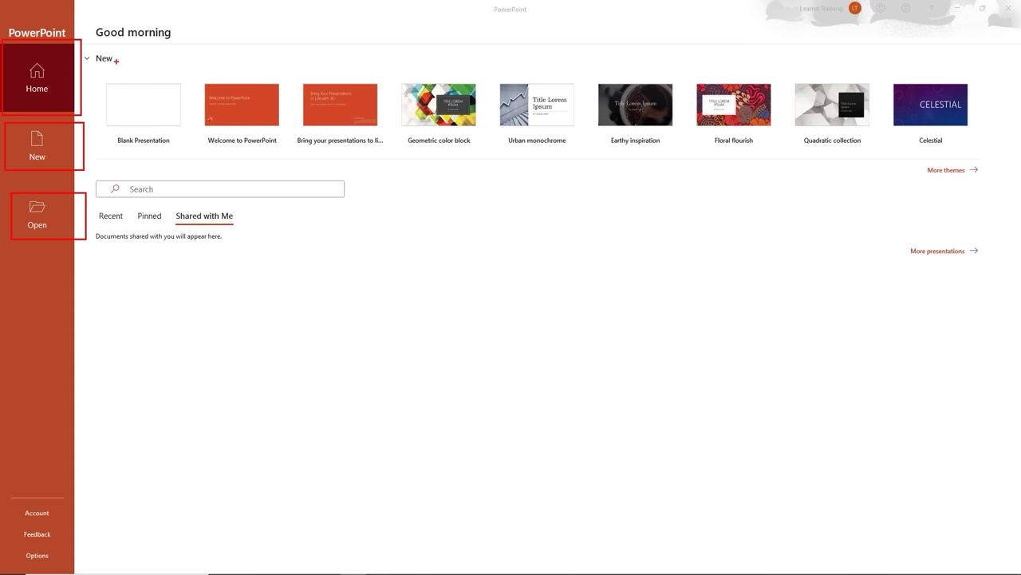
drag(120, 59, 195, 55)
drag(345, 190, 416, 189)
drag(242, 219, 336, 215)
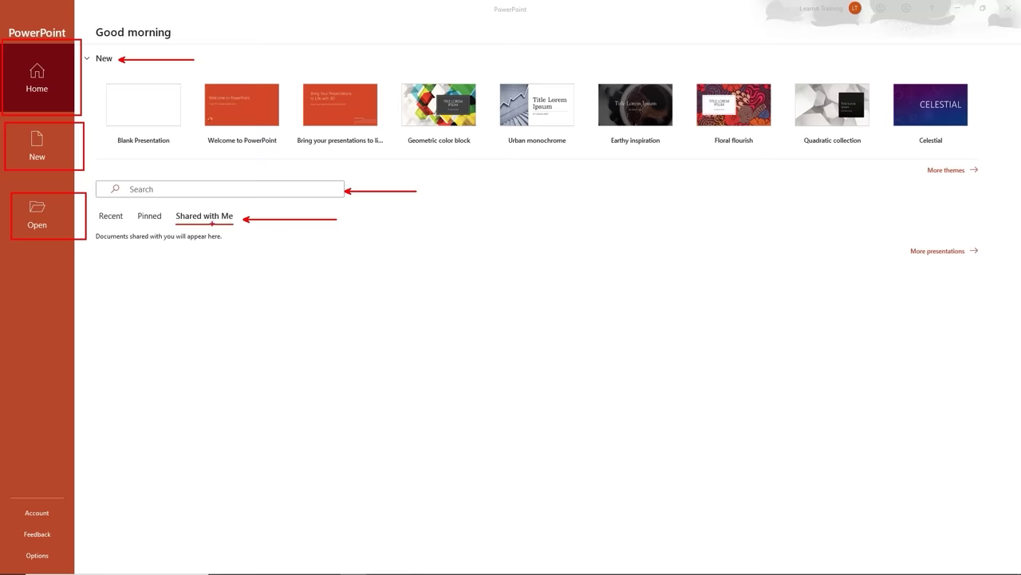
key(Escape)
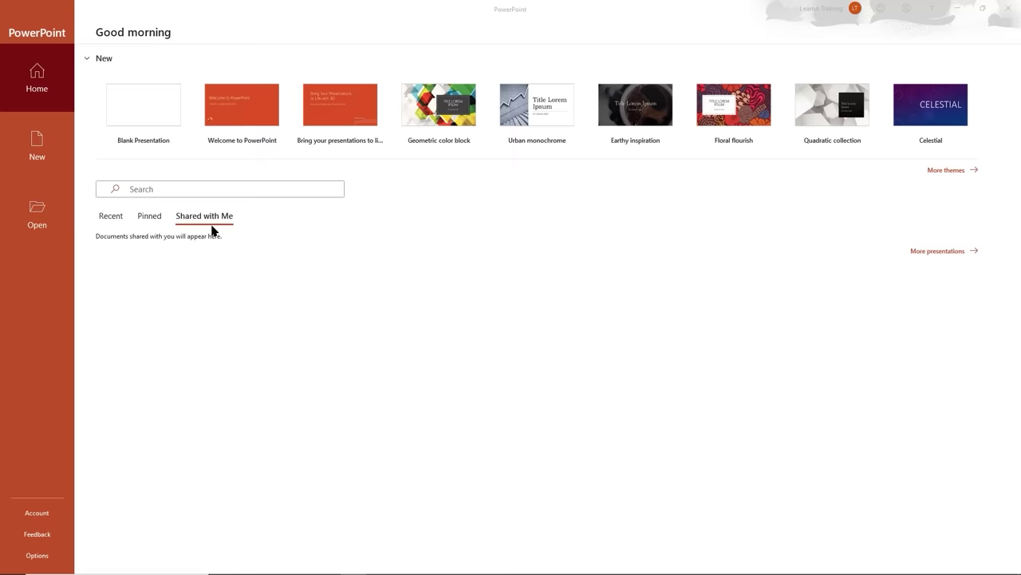
- Pin the October_21_Work_file presentation from the recent files and show the list of pinned presentations
click(113, 221)
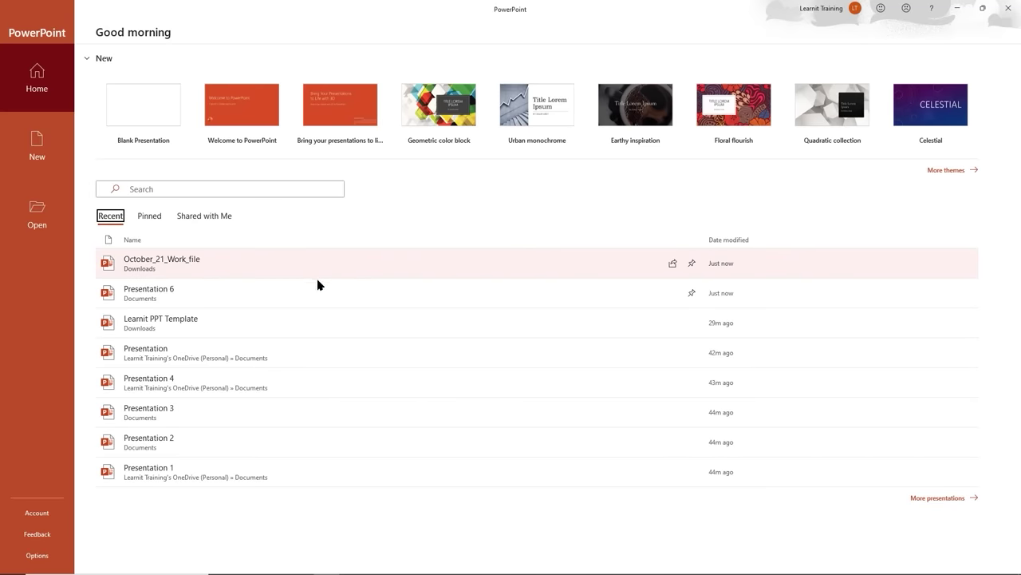
click(149, 221)
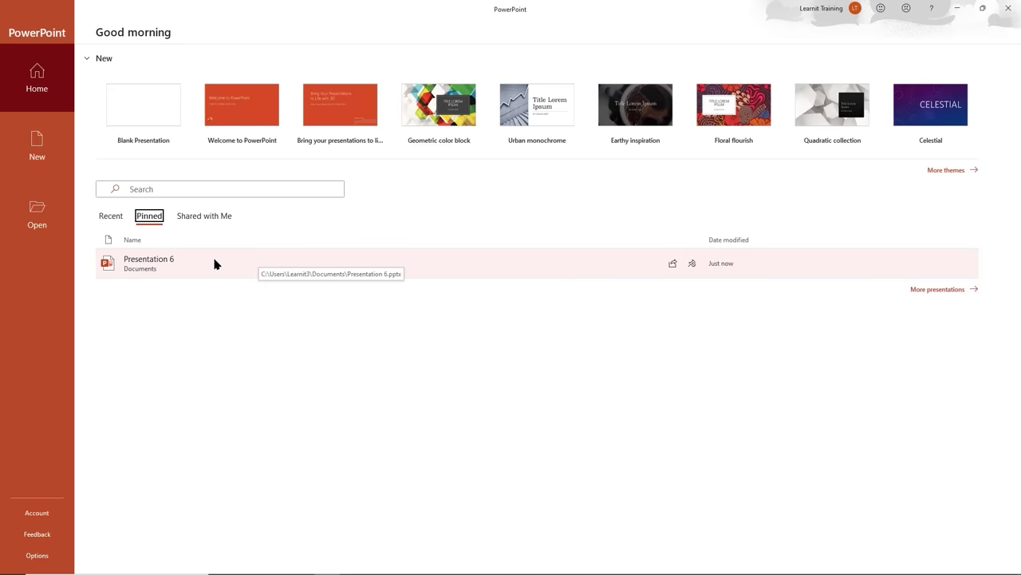
click(110, 216)
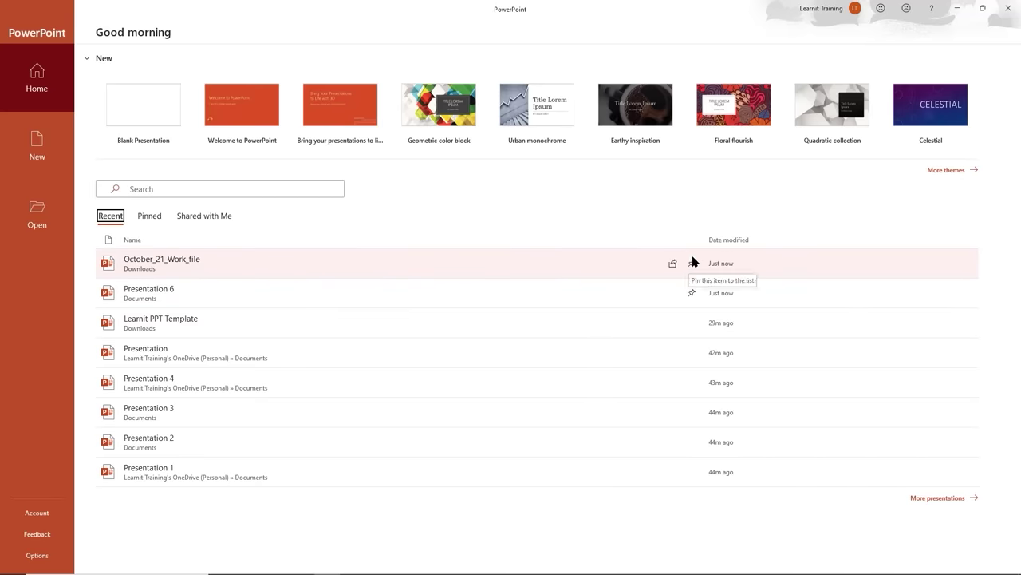
click(692, 265)
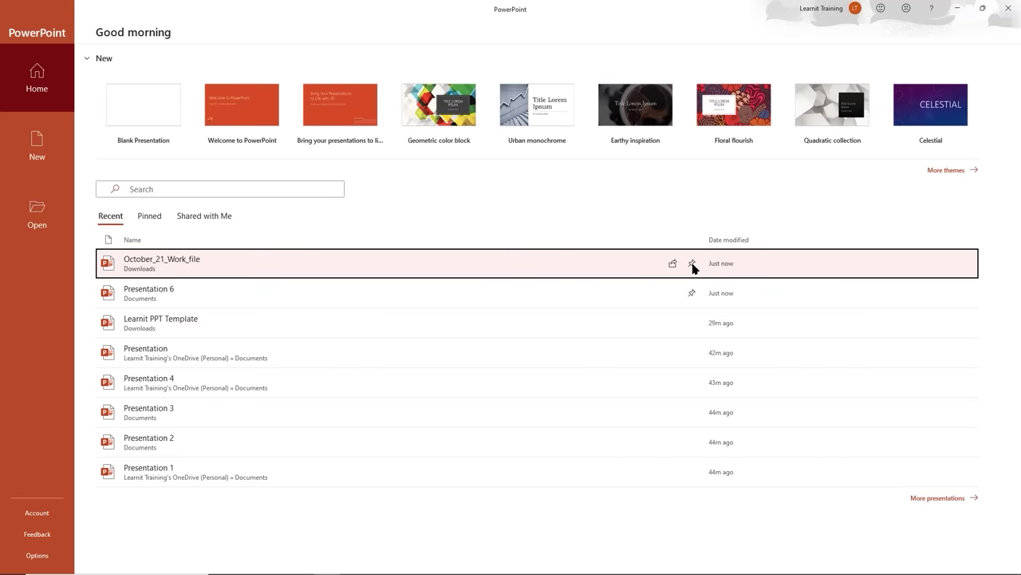
click(151, 217)
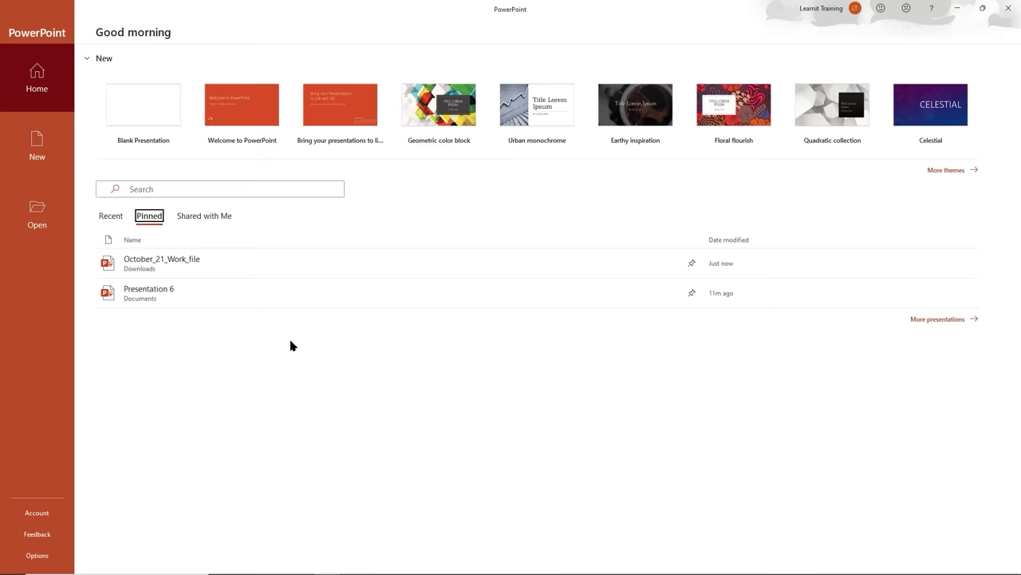
- View the presentations shared with this account and activate the file search
click(209, 219)
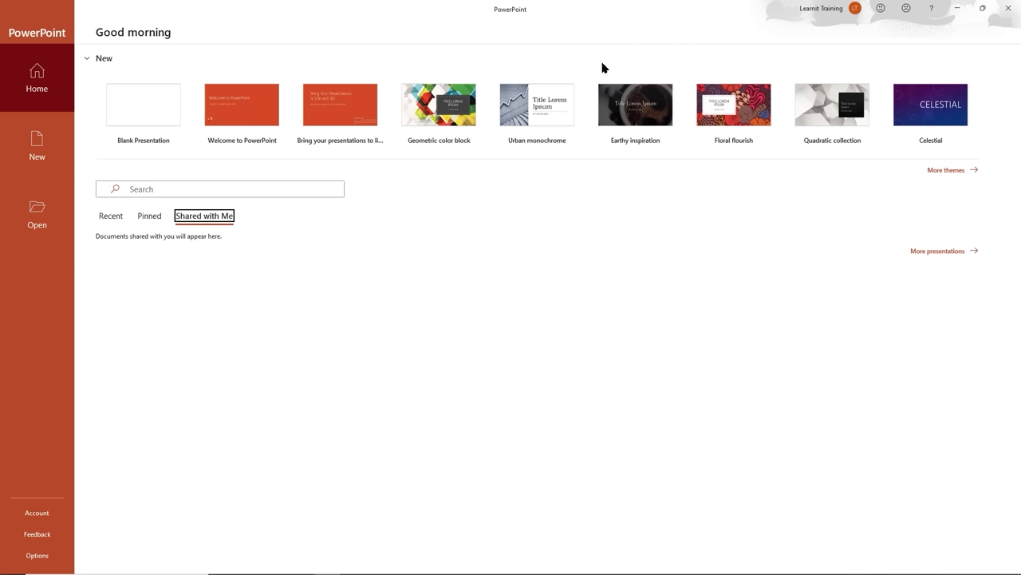
click(176, 189)
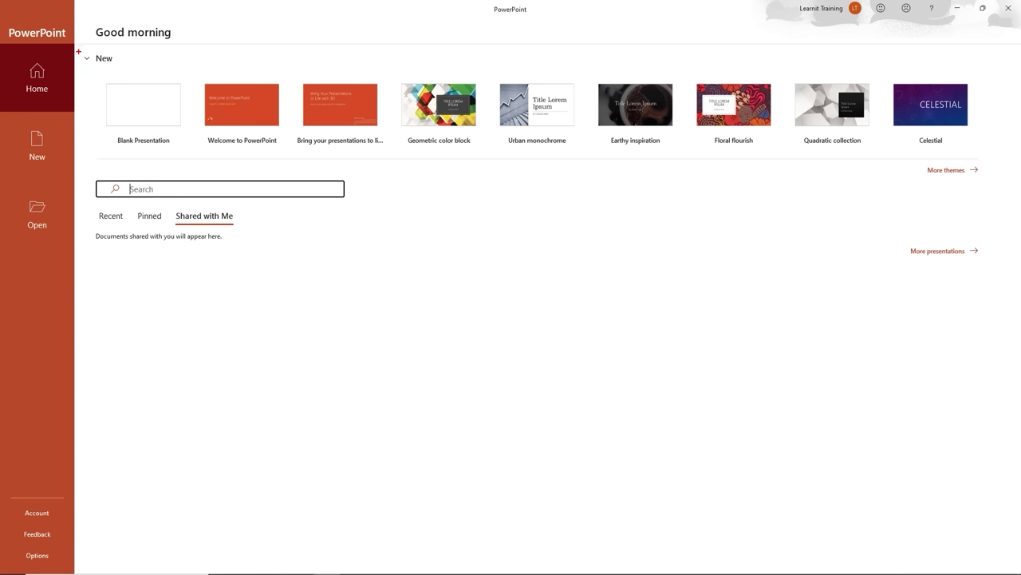
mouse_move(78, 51)
mouse_down()
mouse_move(123, 70)
mouse_move(139, 110)
mouse_move(189, 146)
mouse_up()
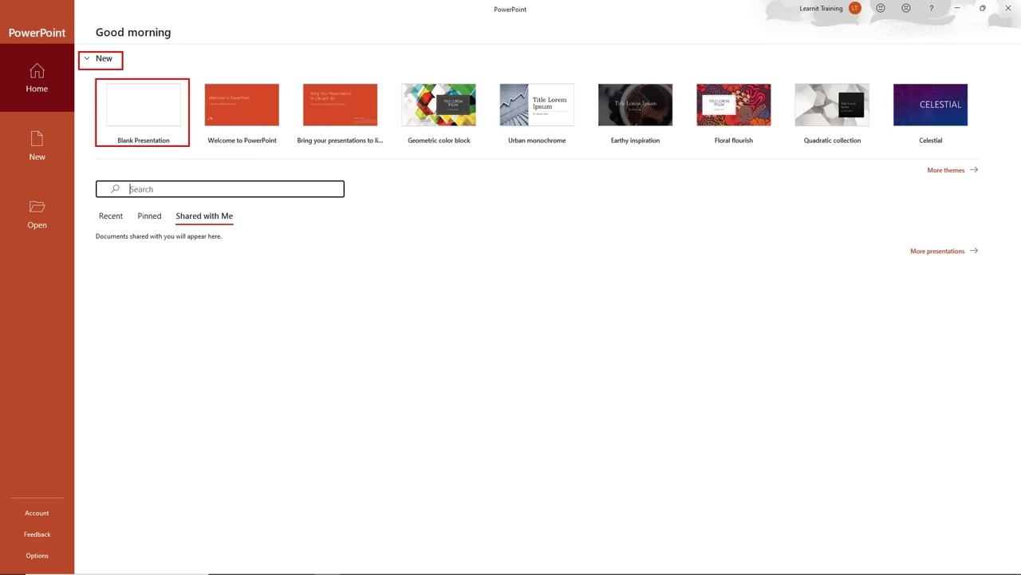
mouse_move(203, 66)
mouse_down()
mouse_move(288, 117)
mouse_move(393, 156)
mouse_up()
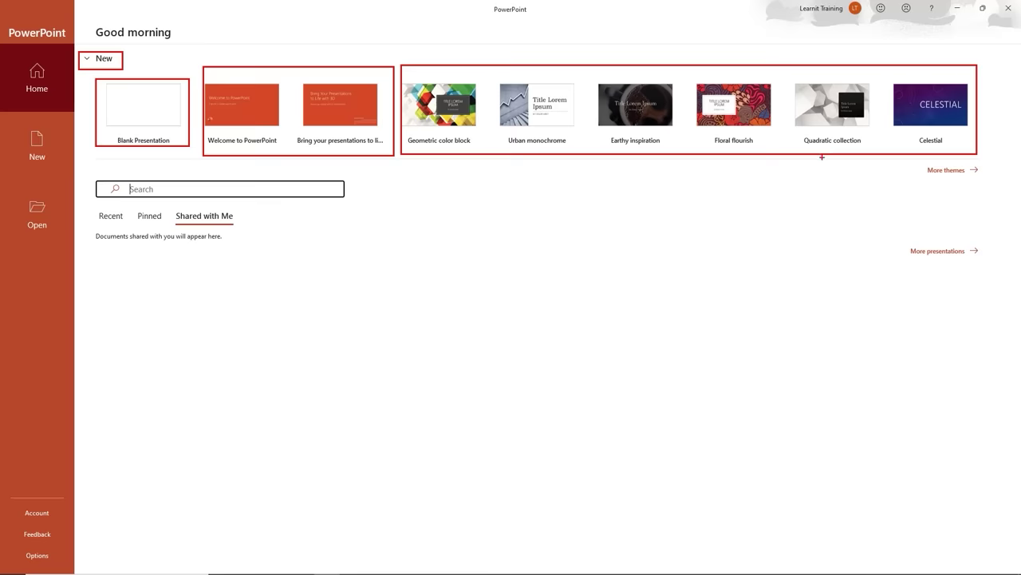
- Show the full gallery of presentation themes and look through the available templates
click(946, 170)
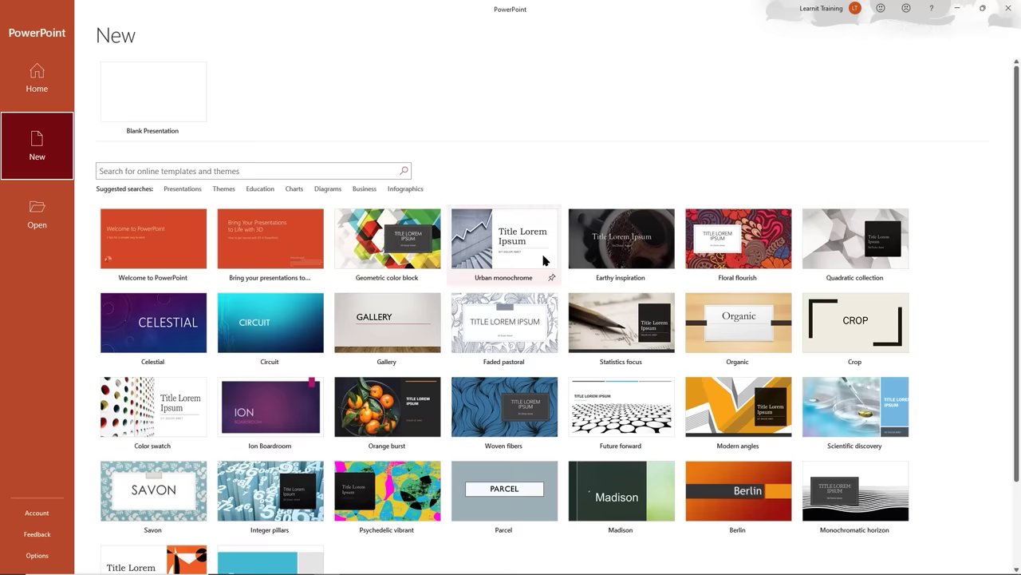
scroll(556, 250, down, 1)
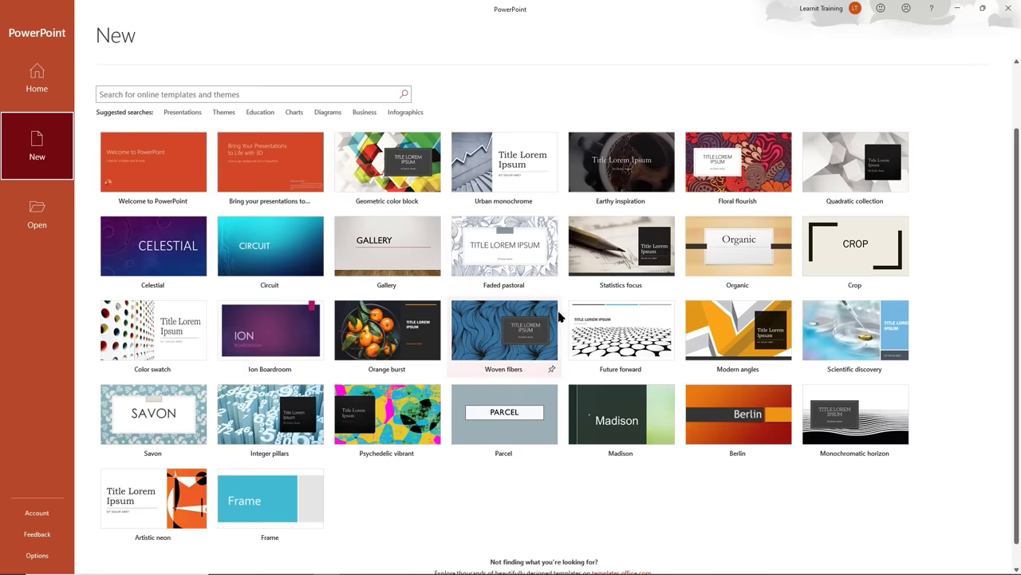
scroll(393, 339, down, 1)
scroll(392, 338, up, 1)
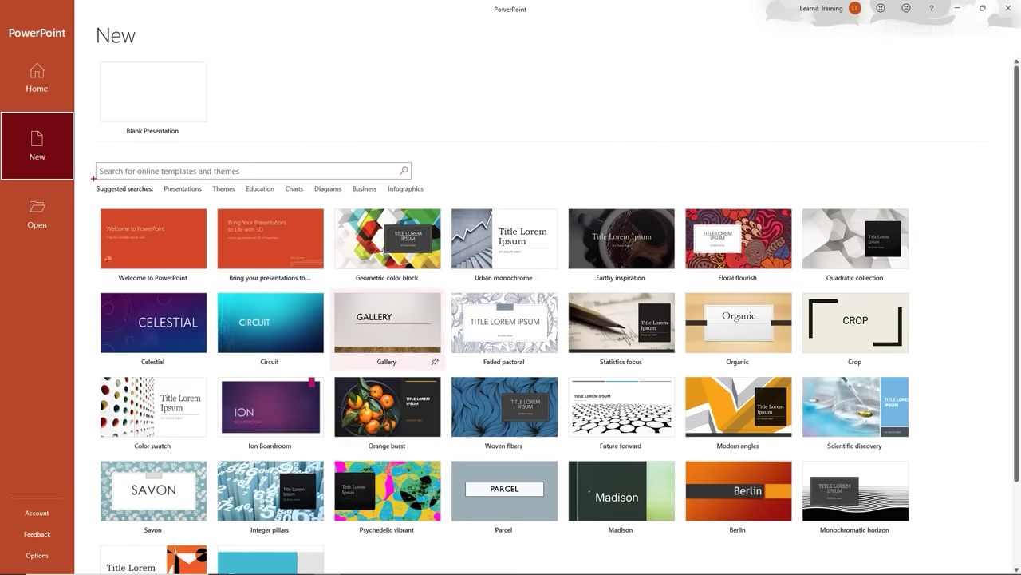
drag(86, 182, 304, 194)
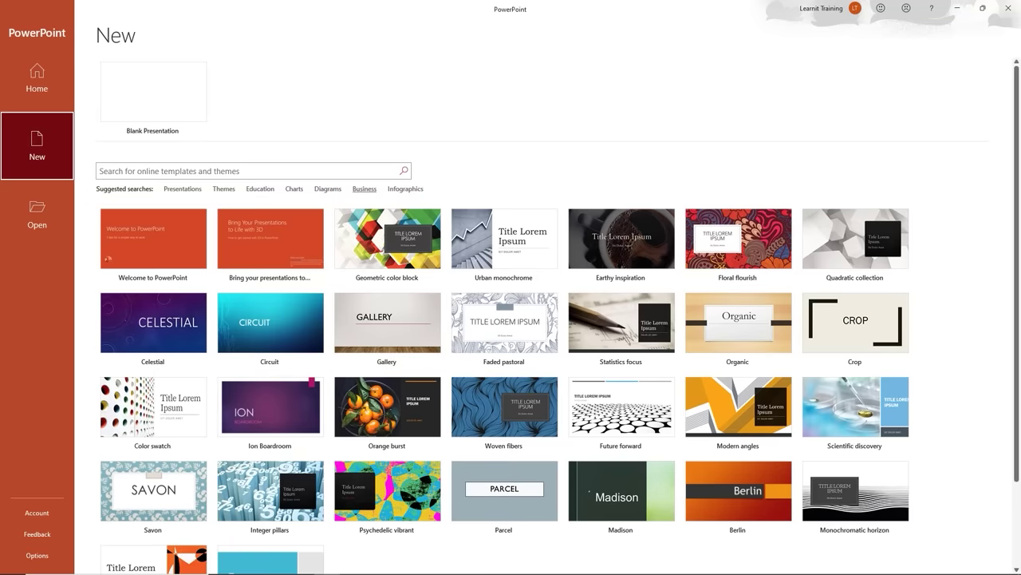
- Browse the suggested Business templates, return to the full gallery and activate the online template search
click(364, 190)
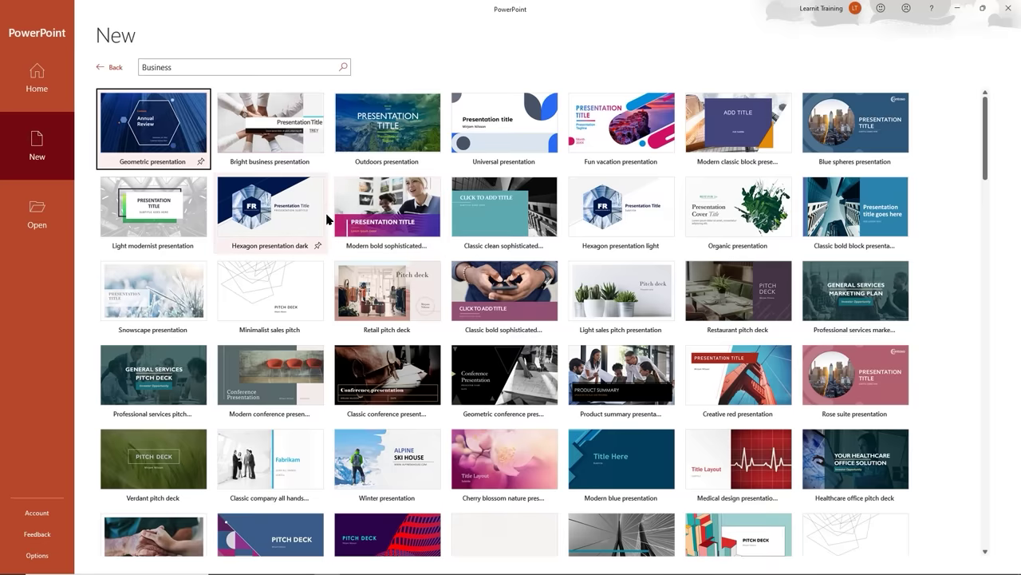
scroll(327, 219, down, 2)
scroll(327, 218, down, 3)
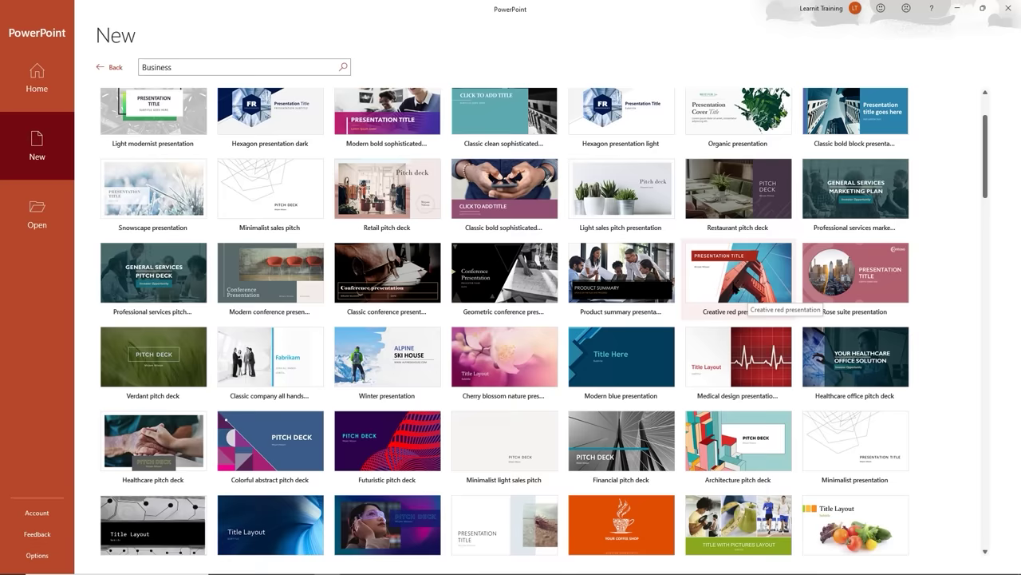
scroll(383, 271, up, 2)
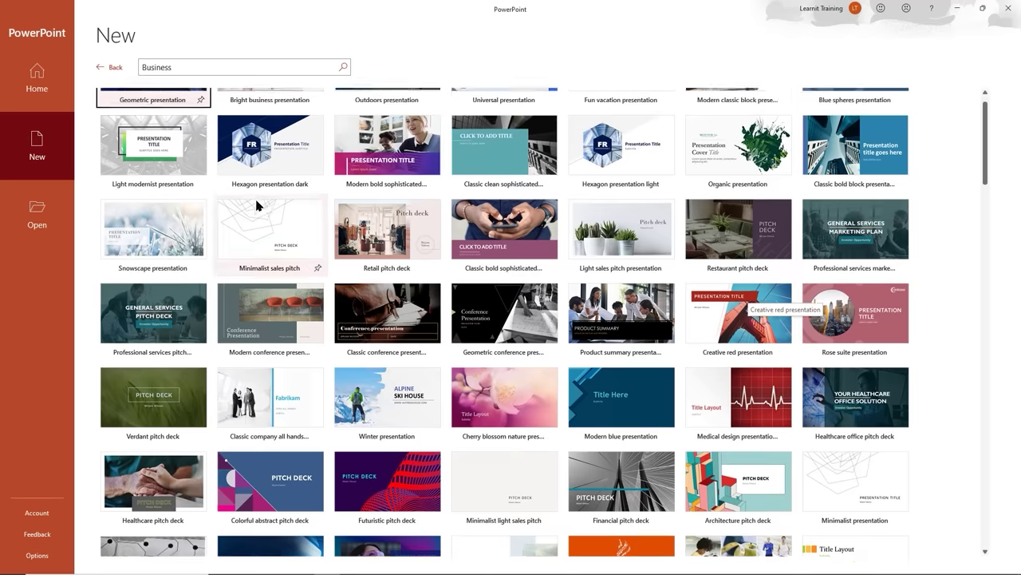
click(101, 69)
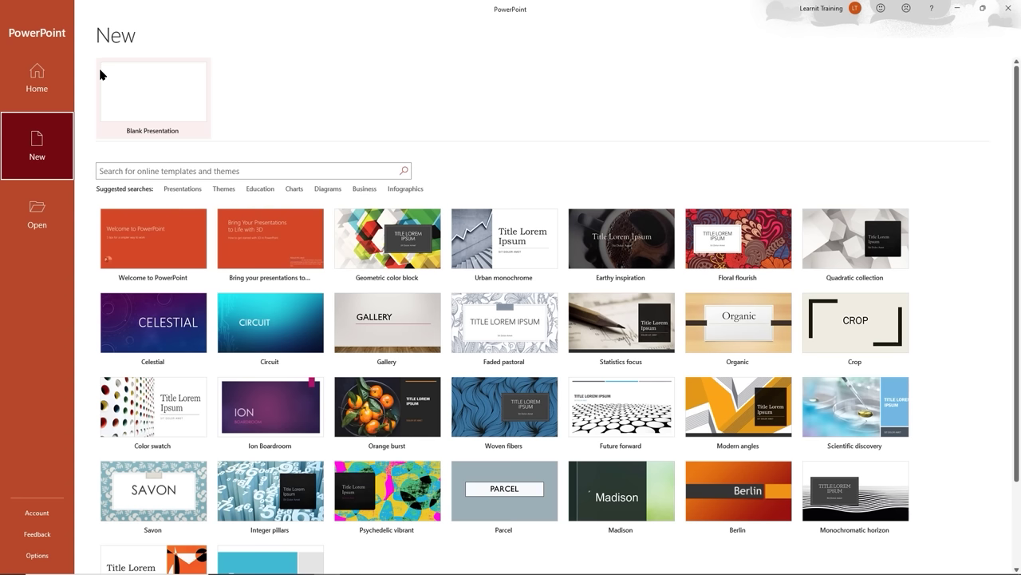
click(178, 171)
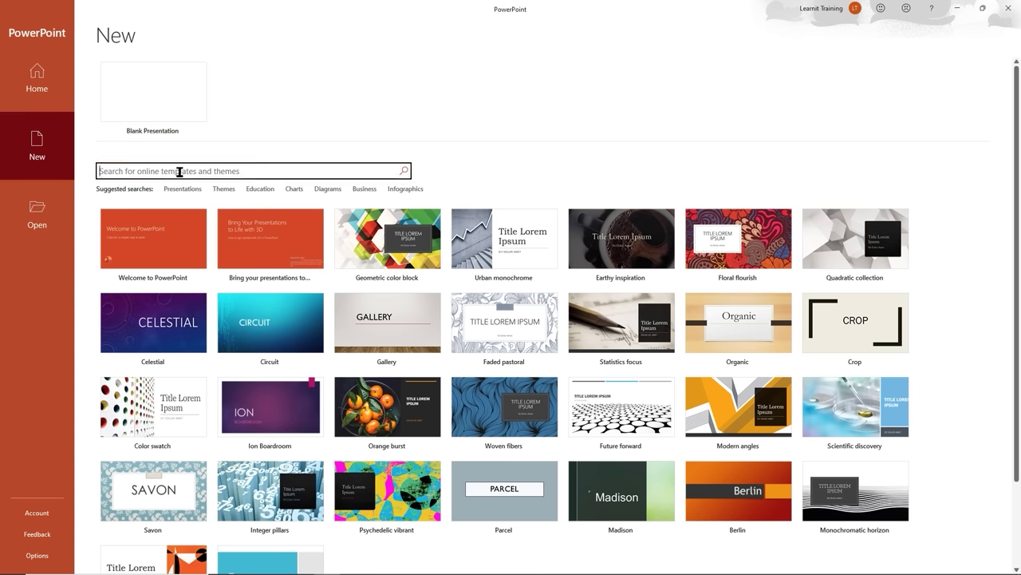
- Show the recent presentations among the locations for opening an existing file
click(41, 219)
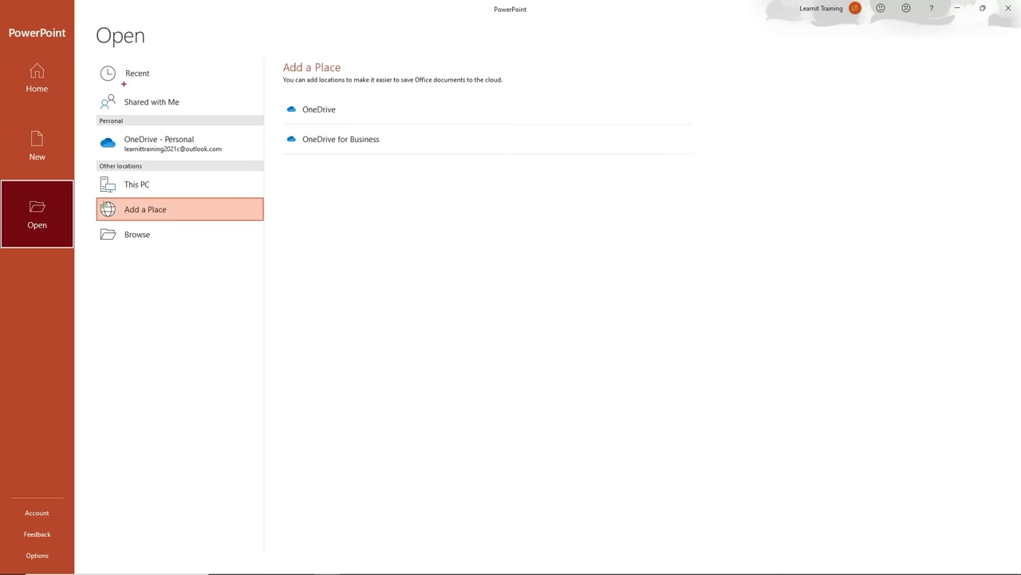
drag(92, 58, 179, 83)
key(Escape)
click(132, 75)
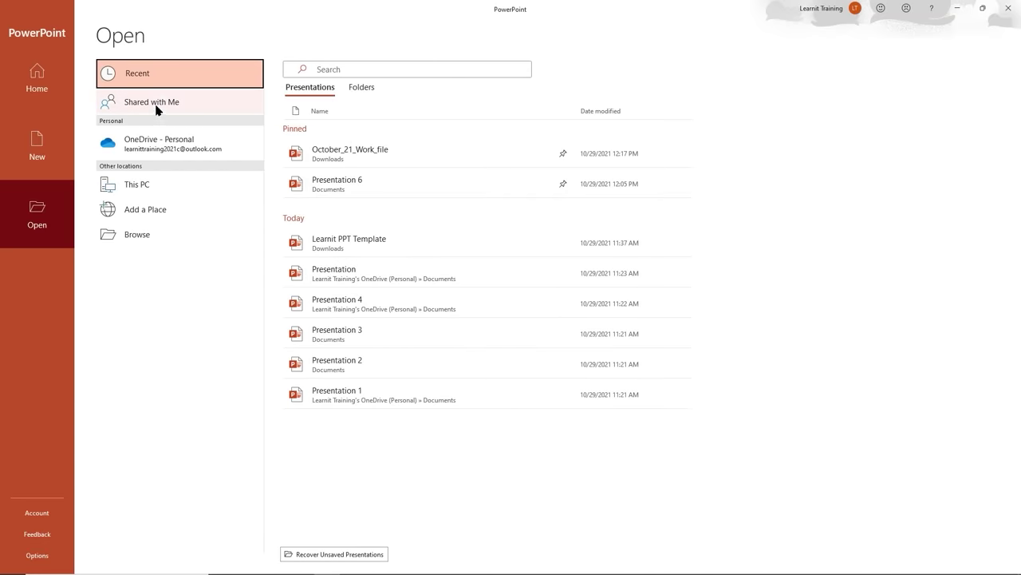
- Browse the personal OneDrive storage, going up to its root folder and back into Documents
drag(88, 127, 239, 159)
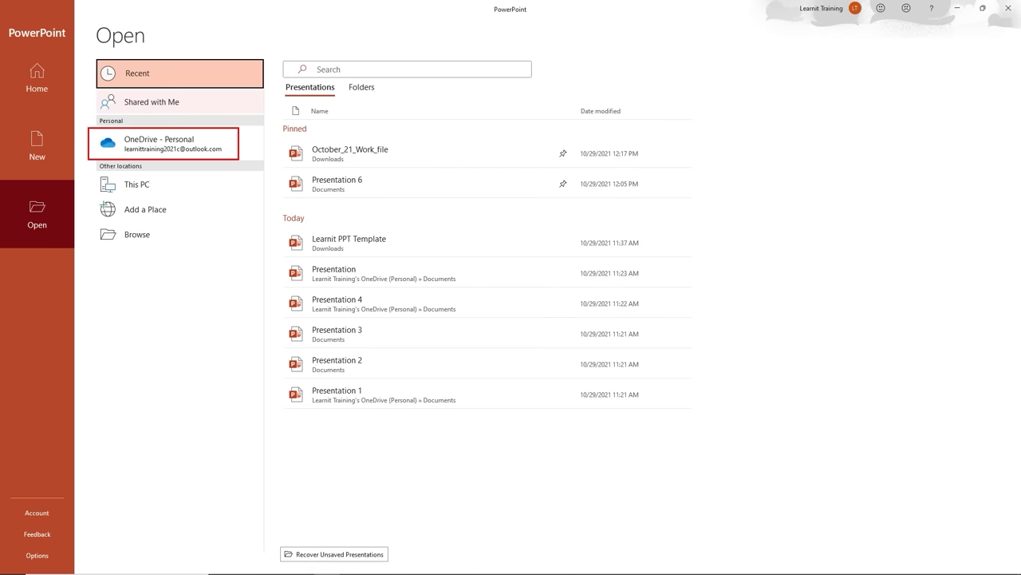
click(195, 149)
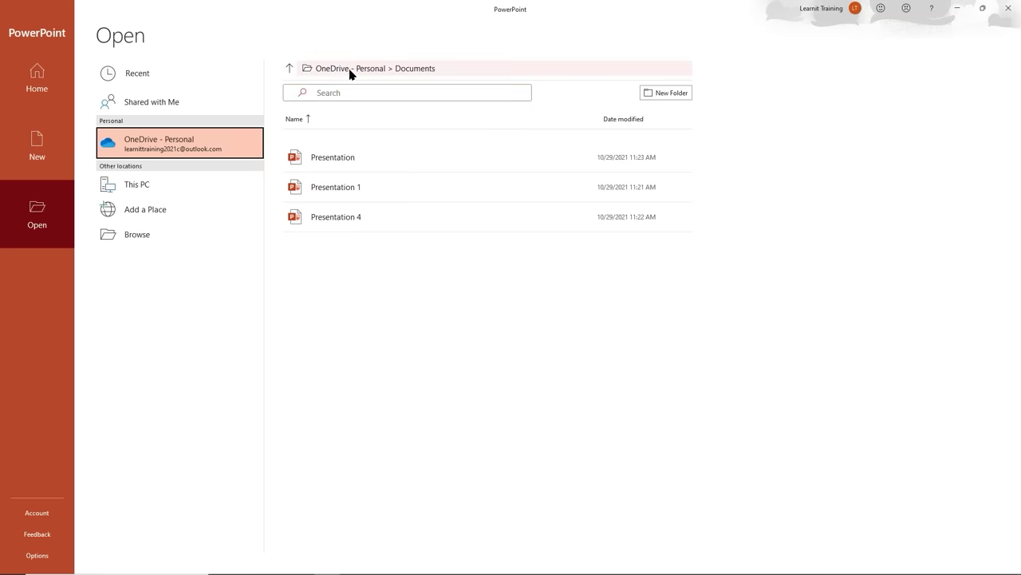
click(290, 68)
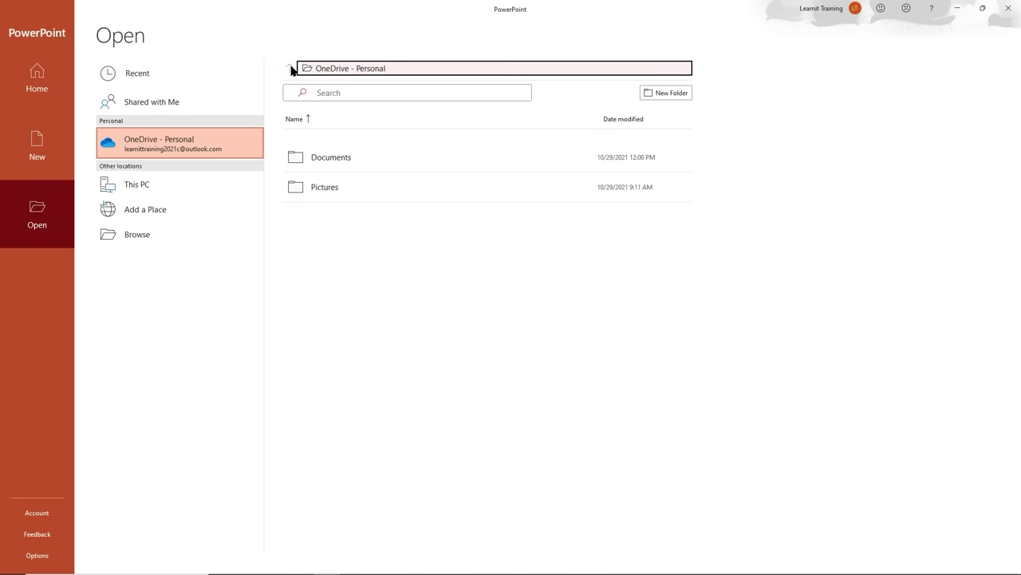
click(336, 159)
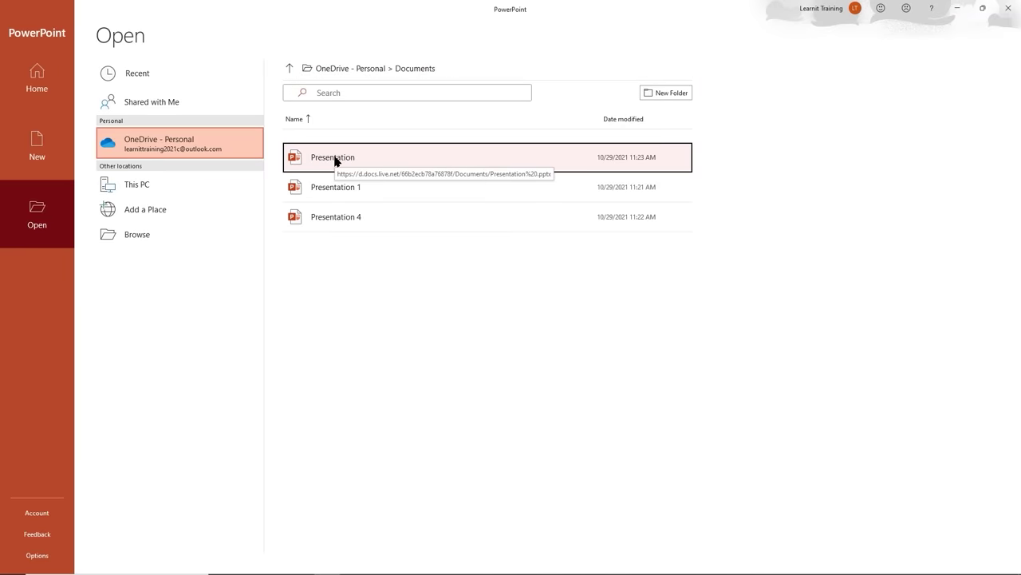
click(336, 159)
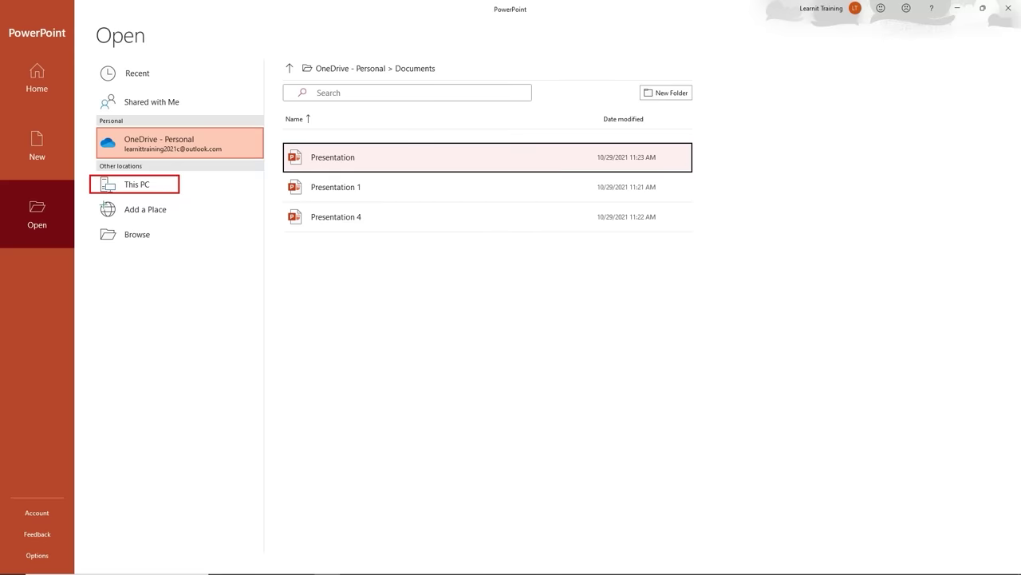
- View the This PC and Add a Place locations, and bring up the file browsing dialog and cancel it
click(137, 183)
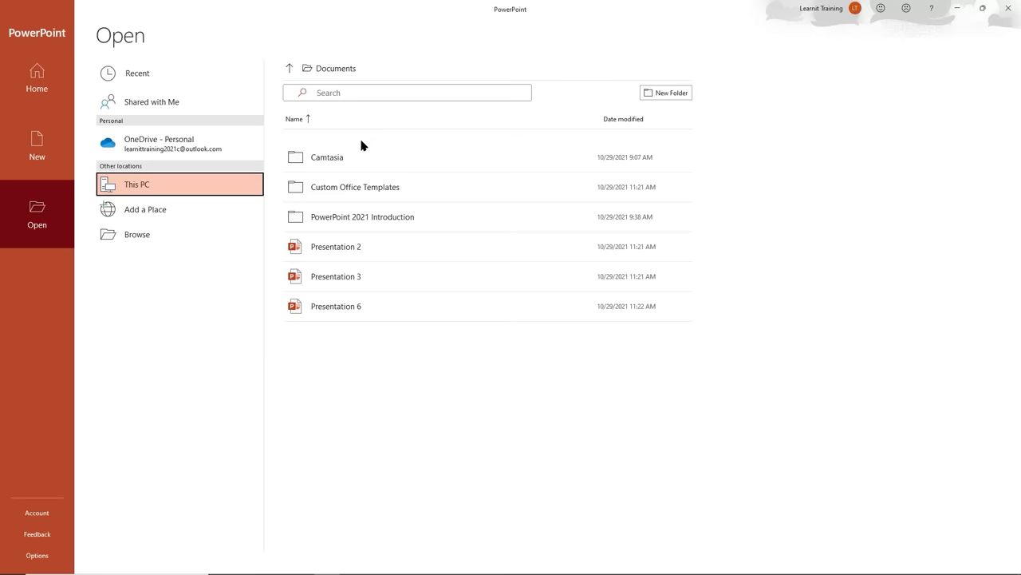
click(157, 217)
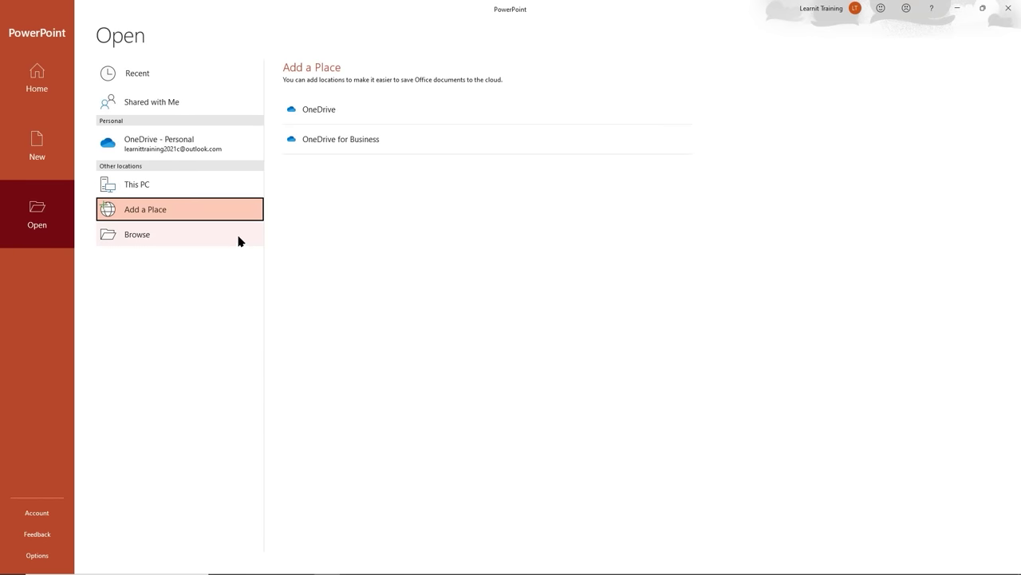
click(138, 236)
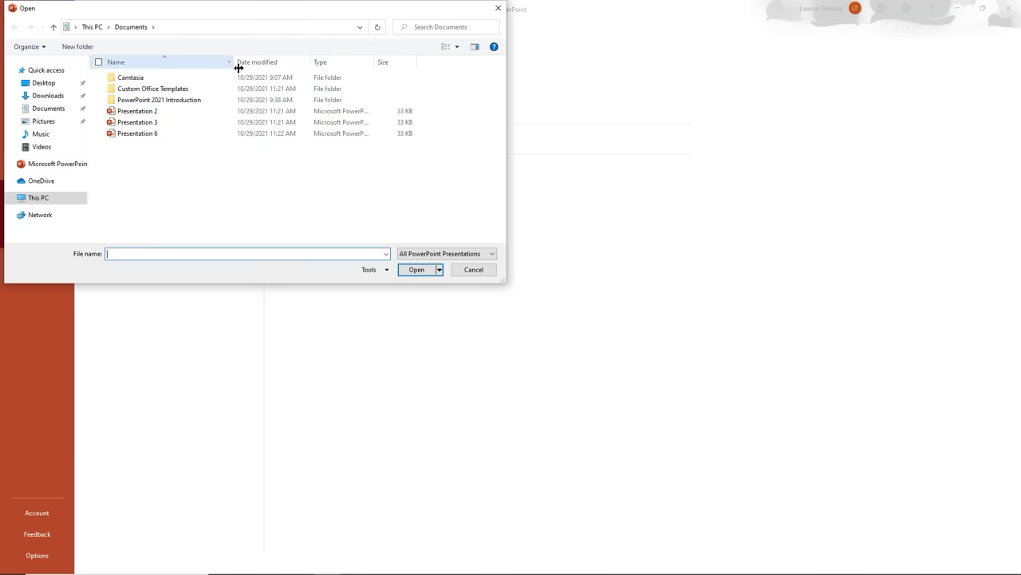
click(474, 272)
- Return to the start page and create a new blank presentation
click(39, 79)
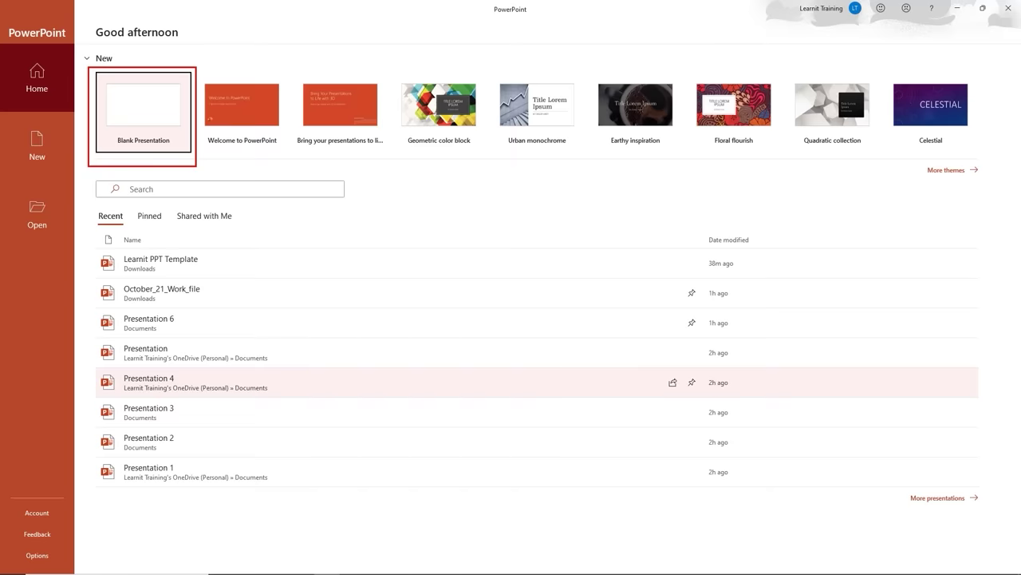
click(165, 116)
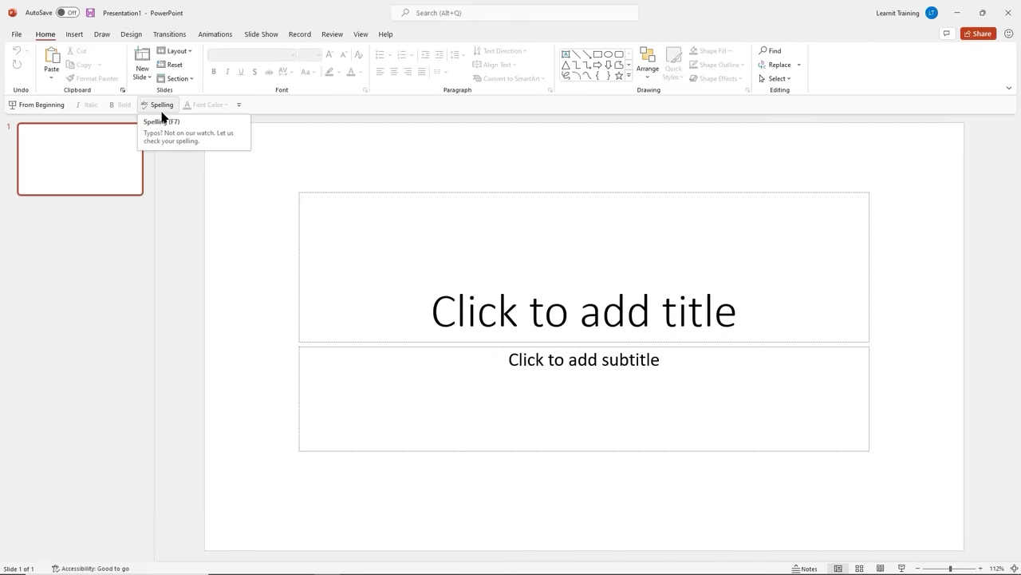
click(10, 242)
drag(7, 27, 409, 44)
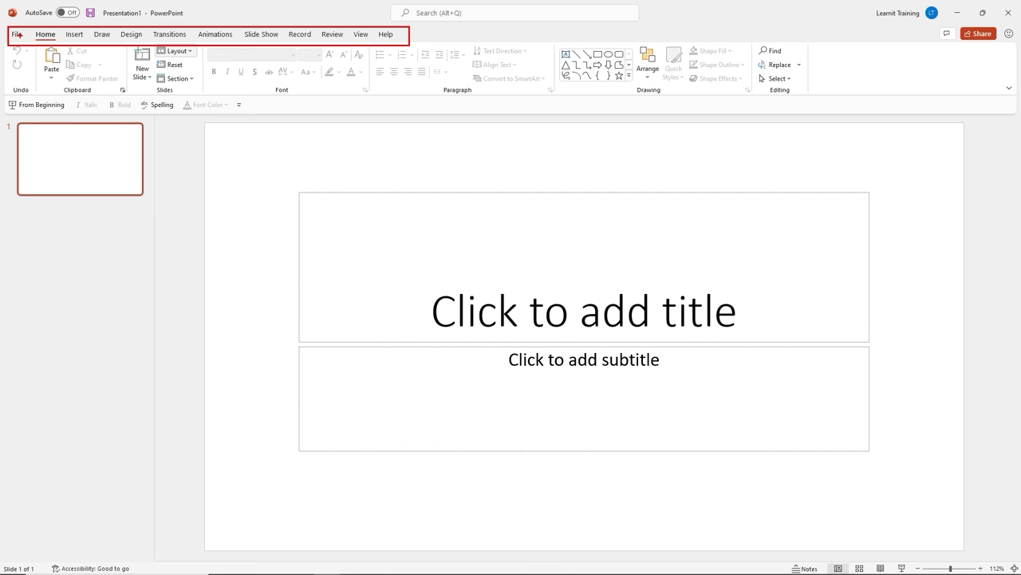
mouse_move(30, 69)
mouse_down()
mouse_move(18, 45)
mouse_move(80, 53)
mouse_move(79, 38)
mouse_move(98, 55)
mouse_move(103, 39)
mouse_move(127, 58)
mouse_move(131, 38)
mouse_up()
mouse_move(177, 64)
mouse_down()
mouse_move(173, 40)
mouse_move(217, 55)
mouse_move(263, 36)
mouse_up()
mouse_move(309, 61)
mouse_down()
mouse_move(304, 38)
mouse_move(331, 50)
mouse_move(336, 37)
mouse_move(390, 47)
mouse_up()
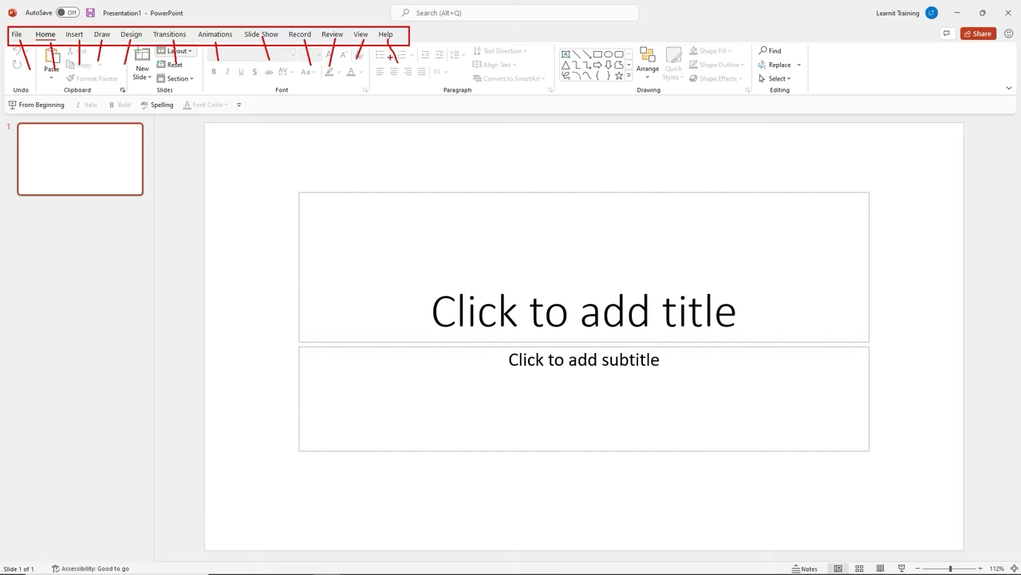
key(Escape)
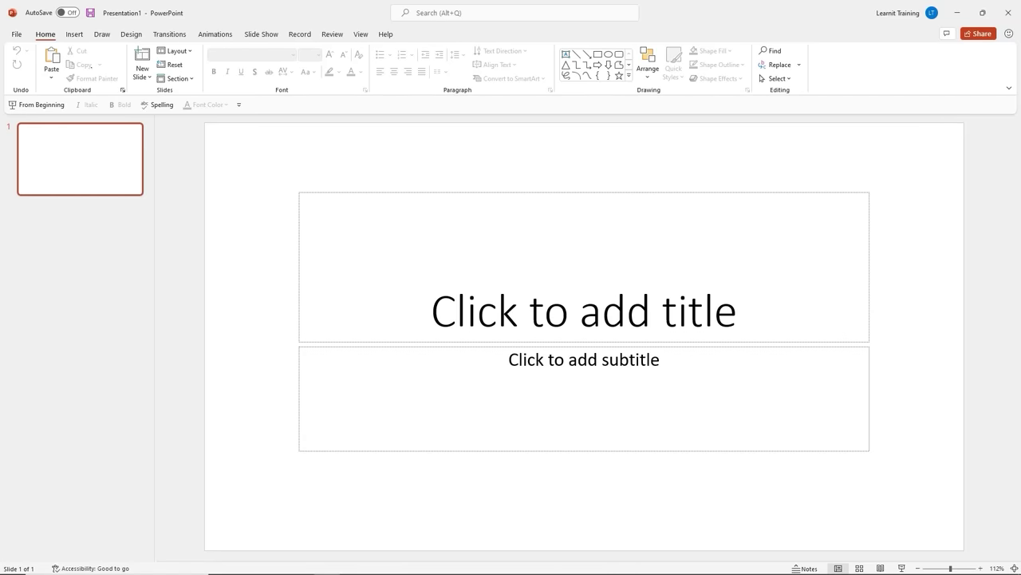
key(ctrl+2)
drag(29, 27, 61, 45)
drag(56, 85, 104, 99)
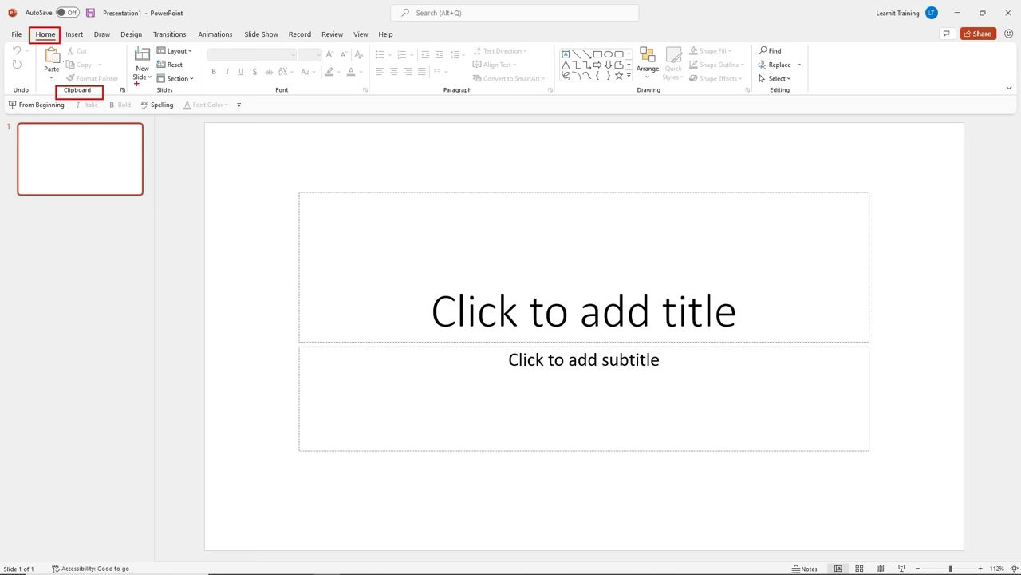
drag(148, 84, 184, 97)
drag(265, 84, 303, 97)
drag(432, 84, 474, 98)
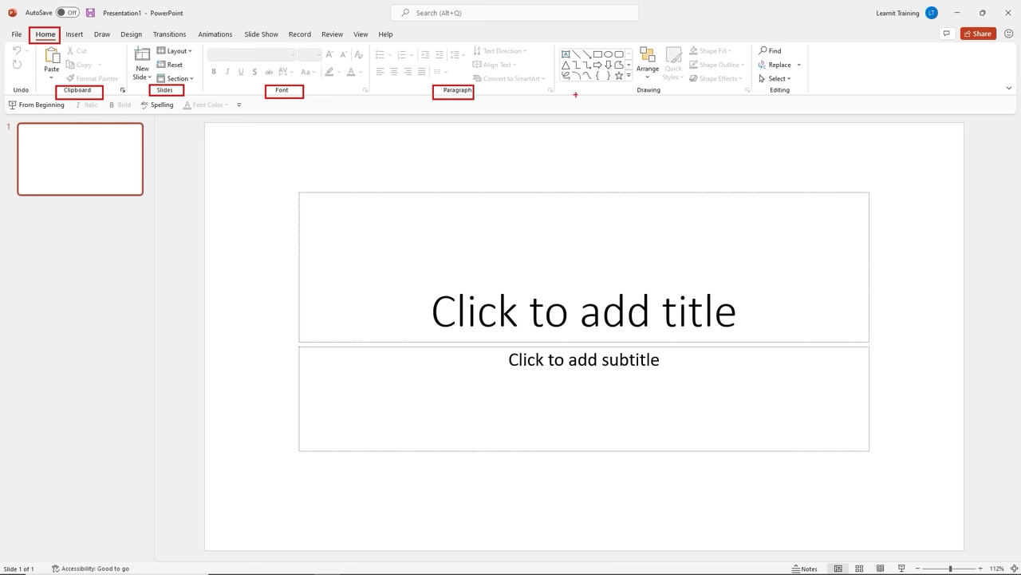
drag(628, 83, 666, 100)
drag(757, 82, 796, 97)
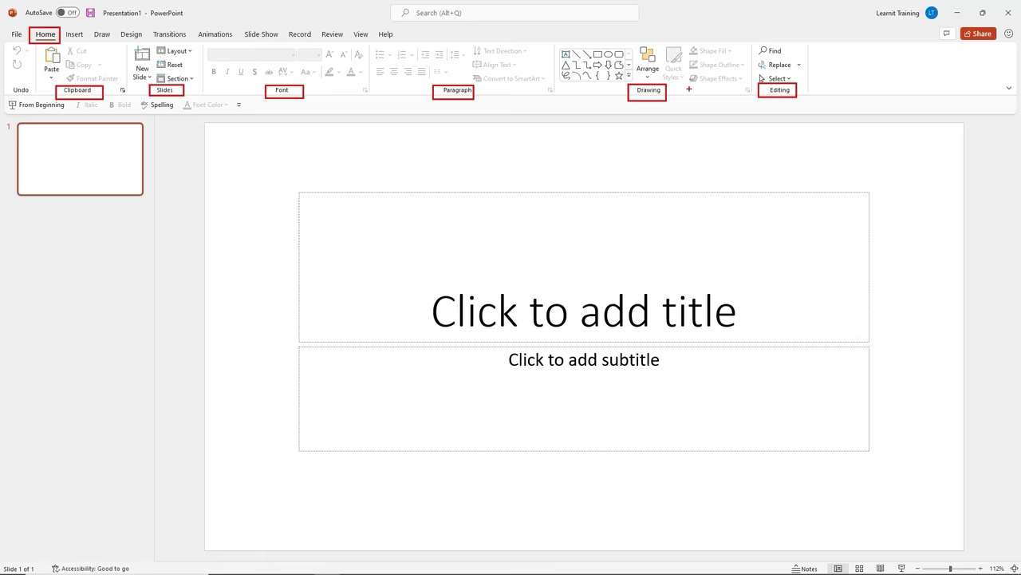
key(Escape)
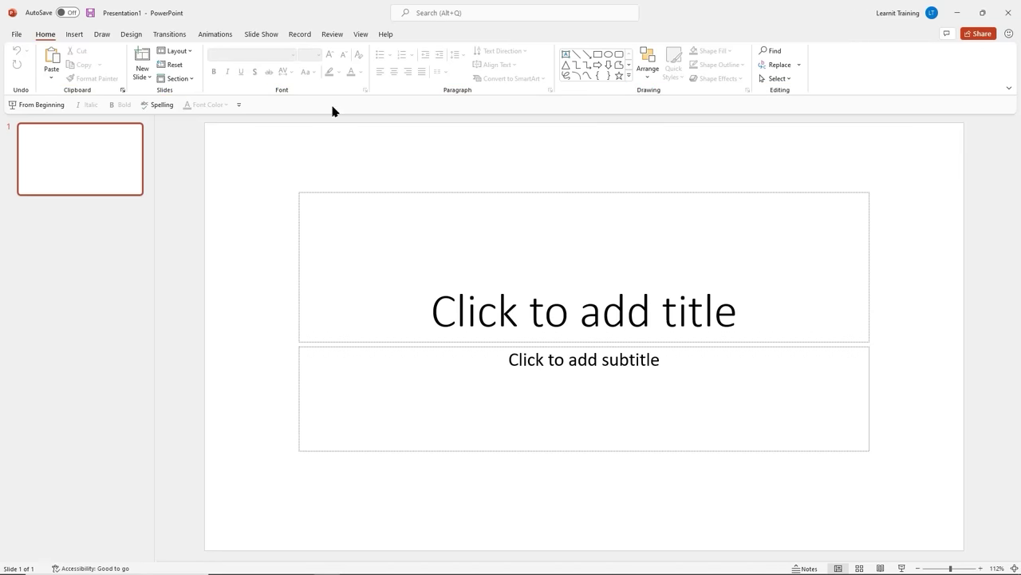
- Put the cursor in the title placeholder and examine the commands on the ribbon's tabs, ending back at the Home commands
click(360, 292)
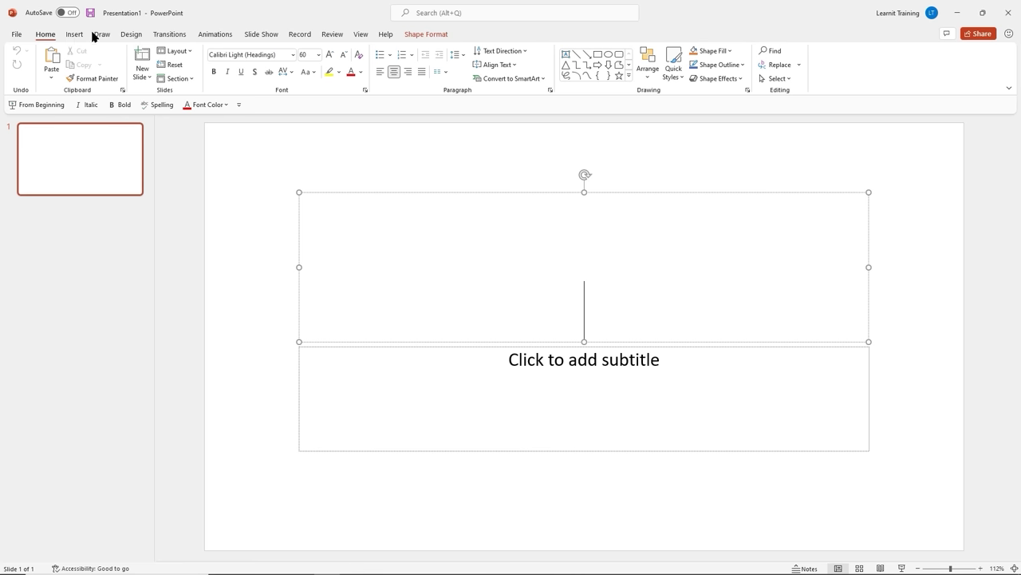
scroll(91, 38, down, 2)
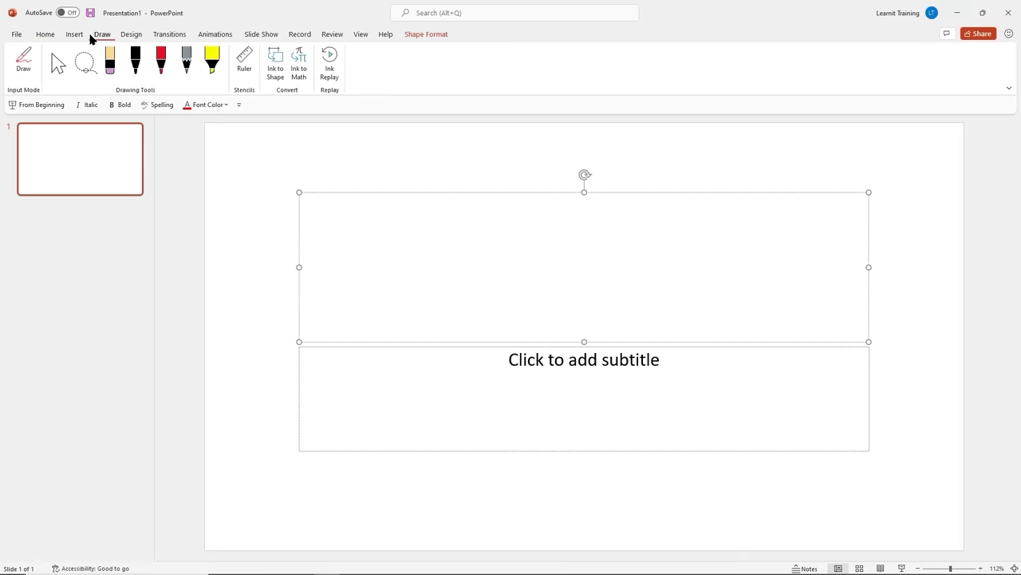
scroll(91, 38, down, 1)
scroll(91, 38, down, 4)
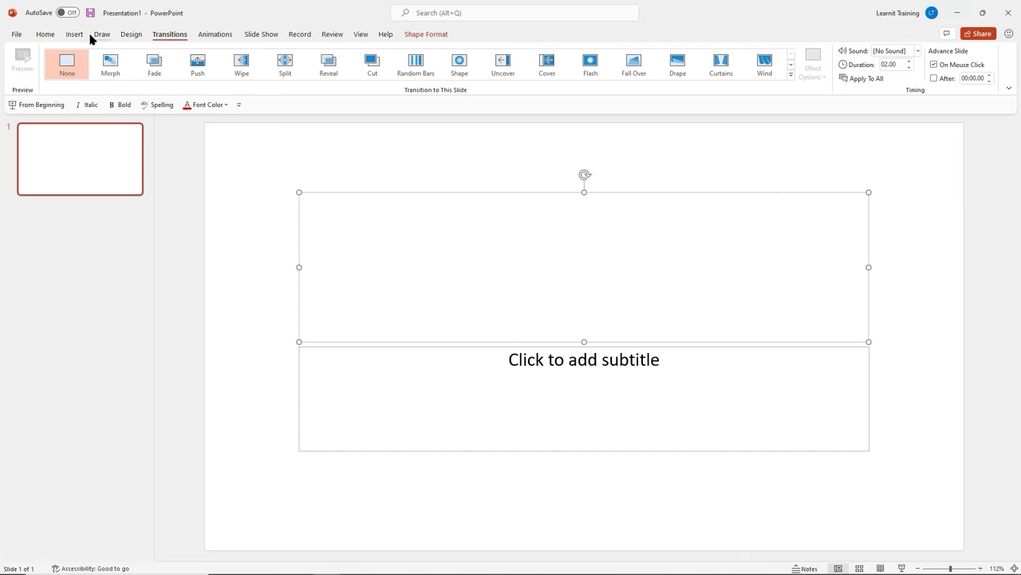
scroll(91, 39, down, 1)
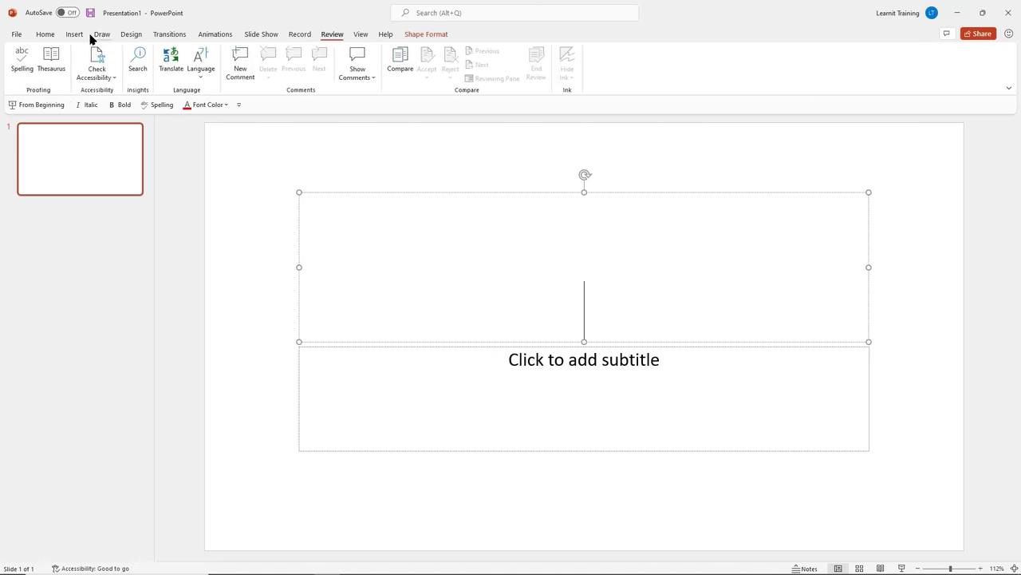
scroll(91, 39, down, 2)
scroll(91, 38, up, 1)
scroll(91, 39, up, 5)
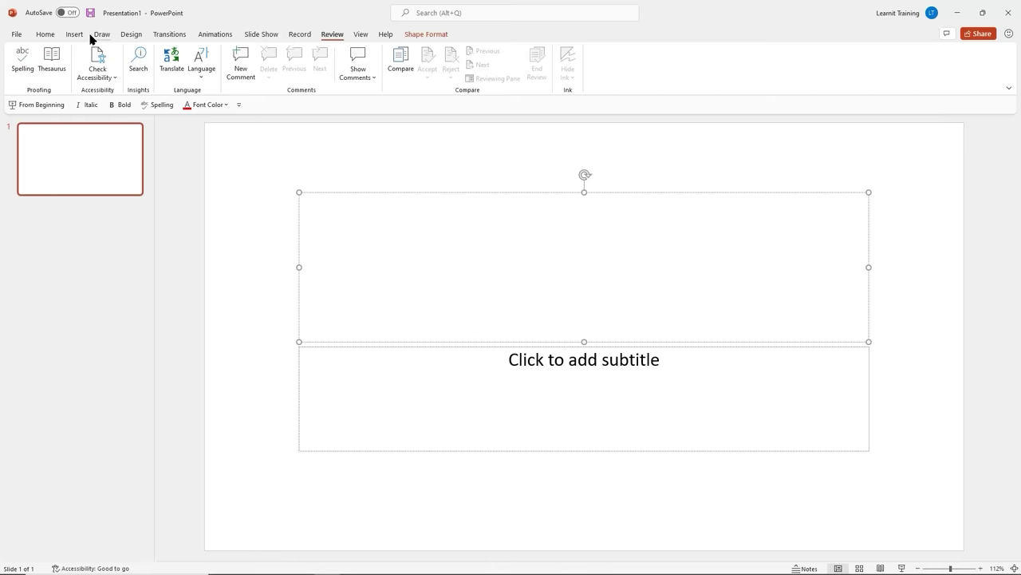
scroll(91, 39, up, 4)
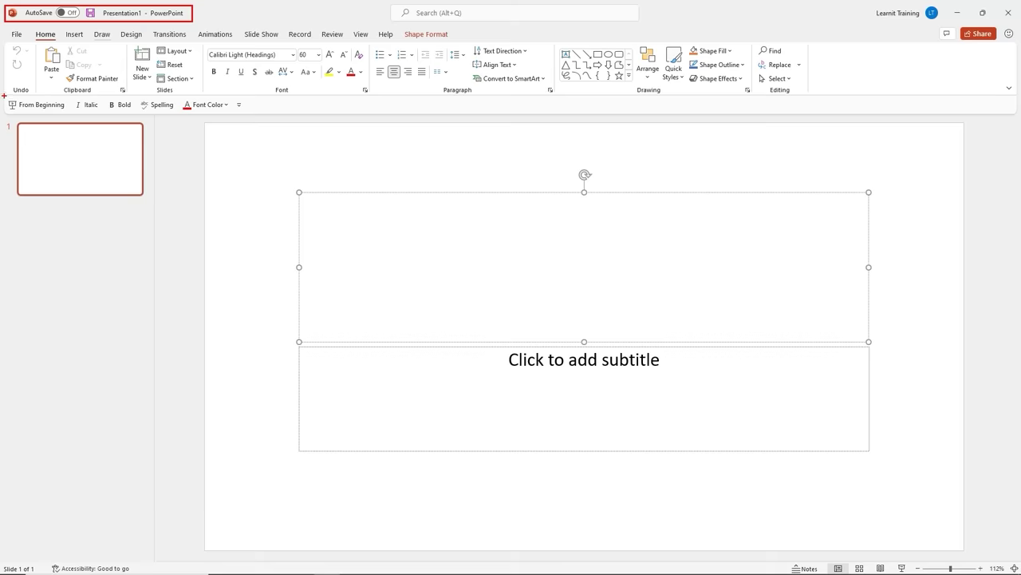
- Add the Text Highlight Color command to the Quick Access Toolbar
drag(3, 94, 249, 118)
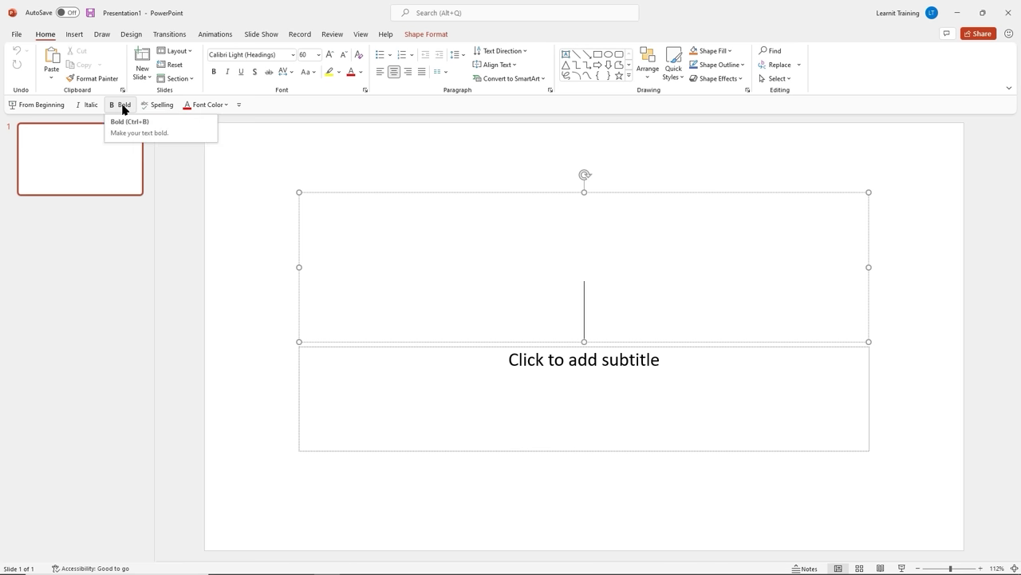
right_click(328, 75)
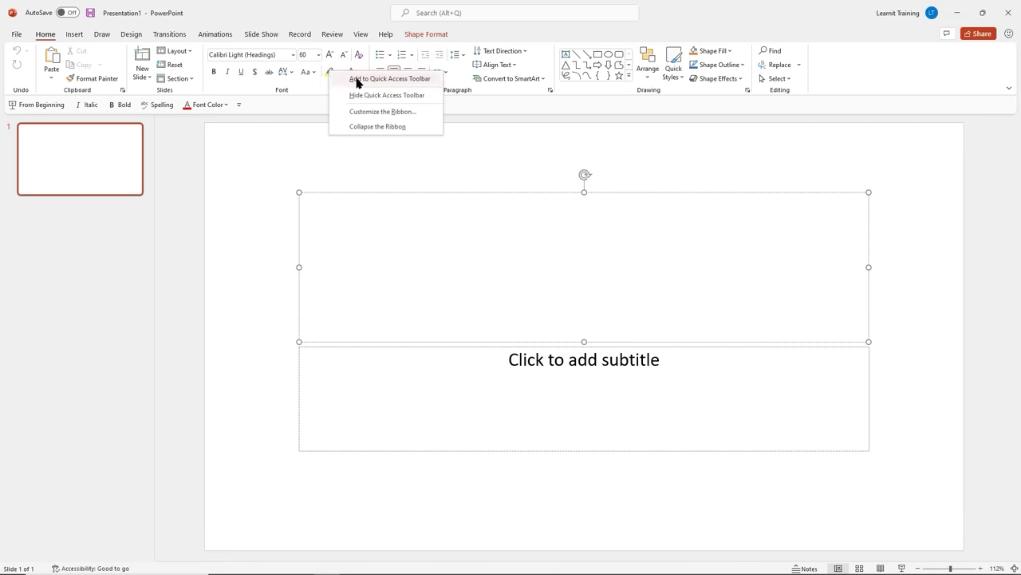
click(358, 79)
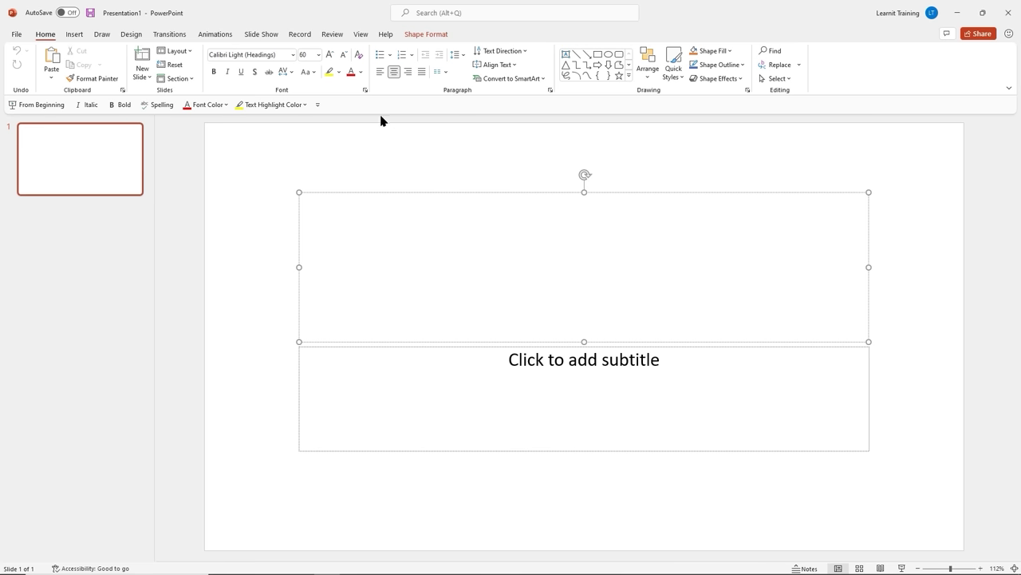
- Remove Spelling and Text Highlight Color from the Quick Access Toolbar and show the toolbar above the ribbon
click(316, 106)
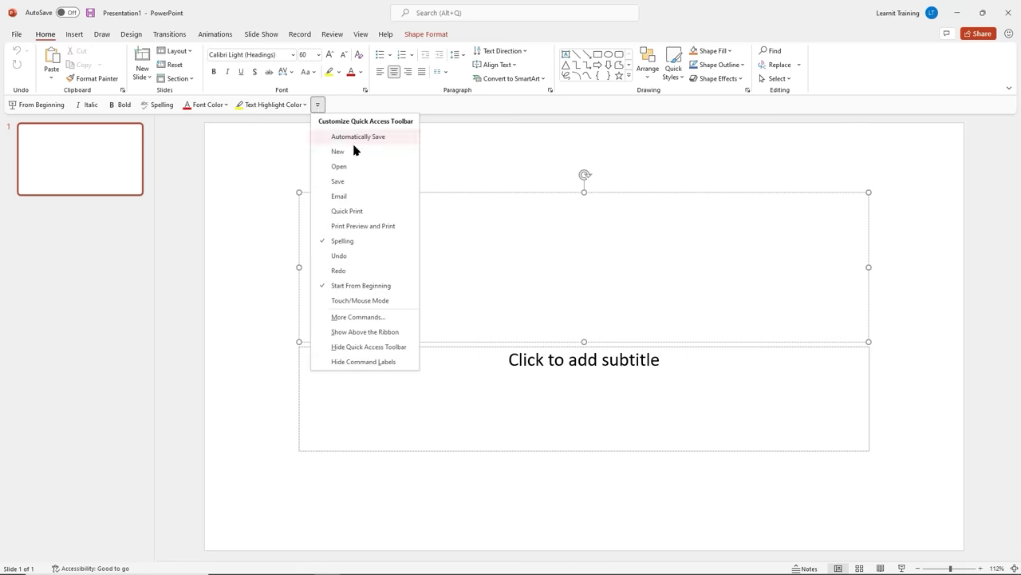
click(345, 241)
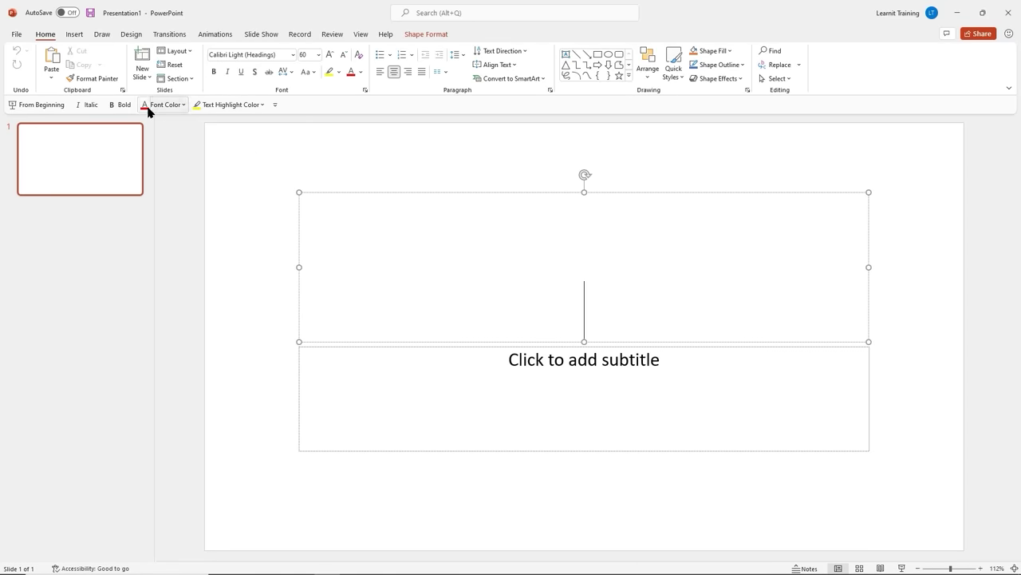
right_click(228, 107)
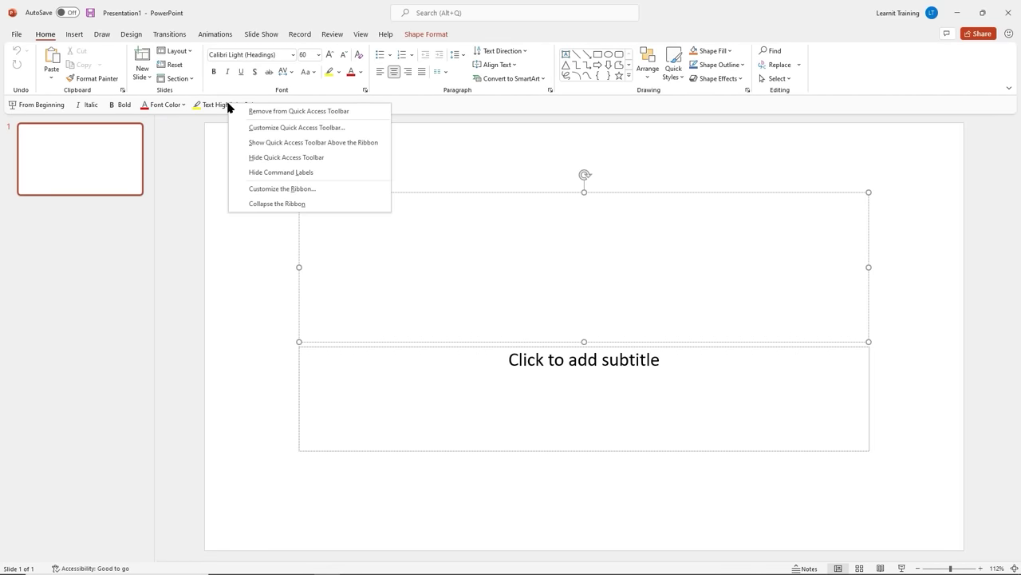
click(278, 113)
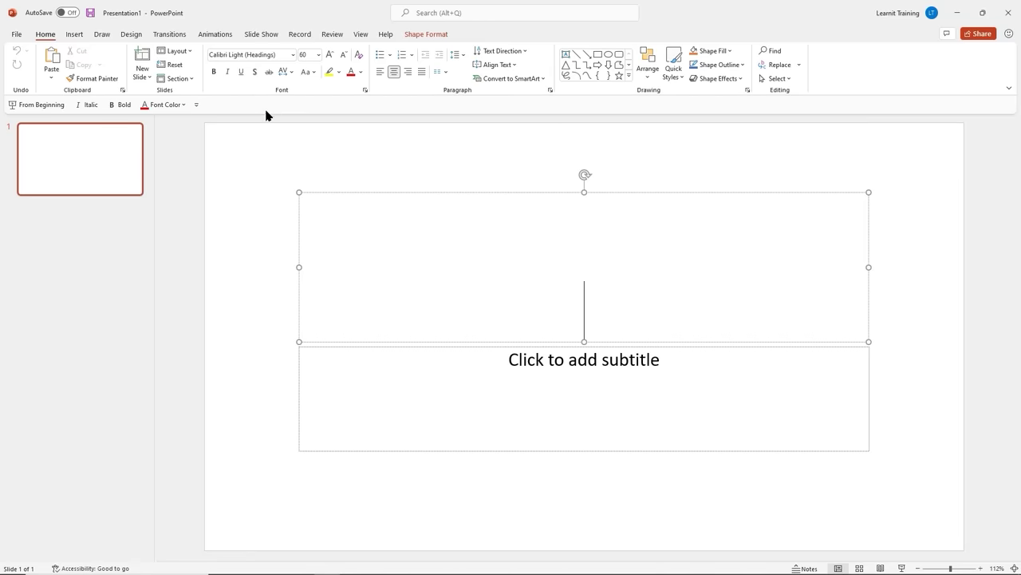
click(194, 107)
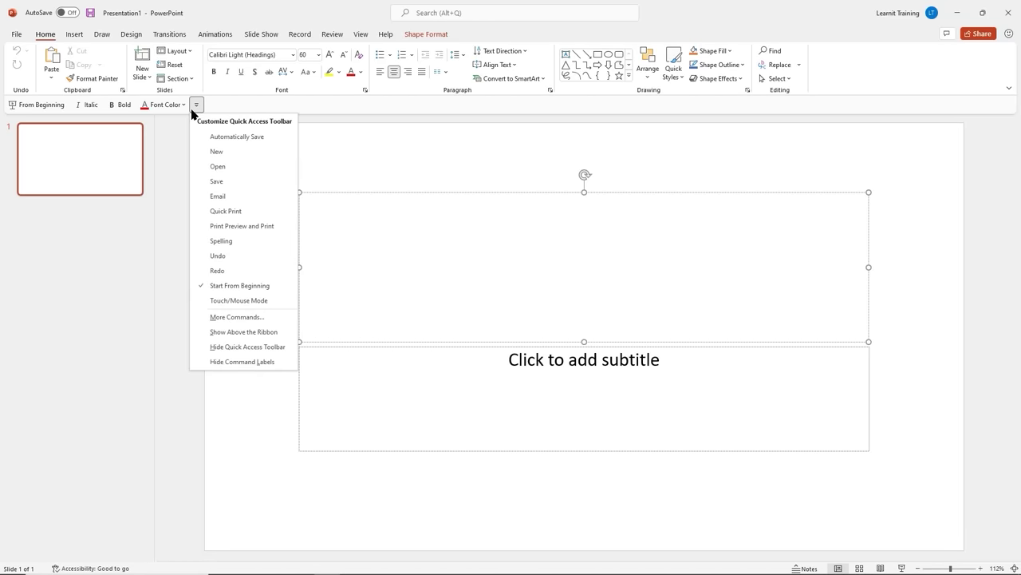
click(263, 332)
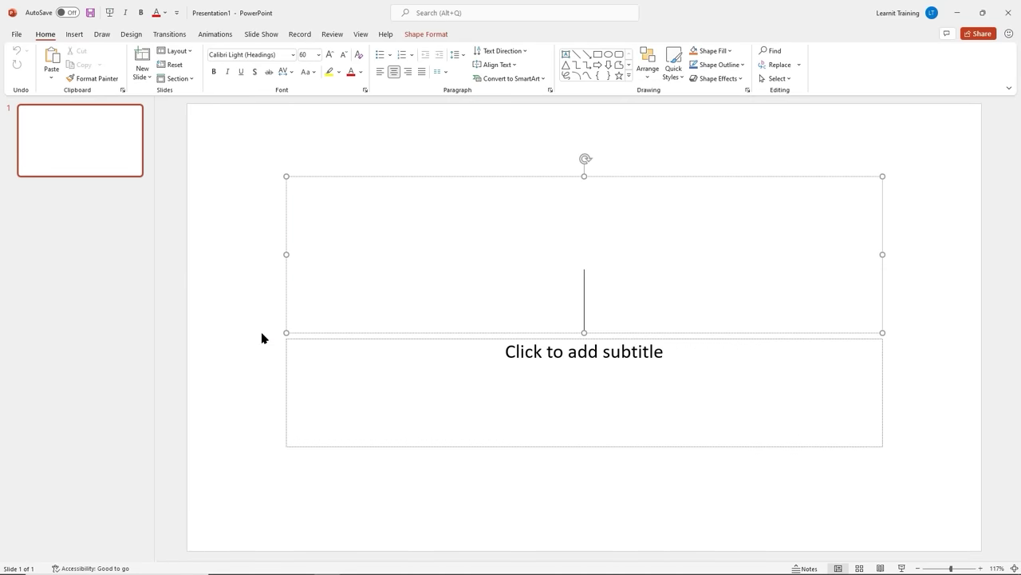
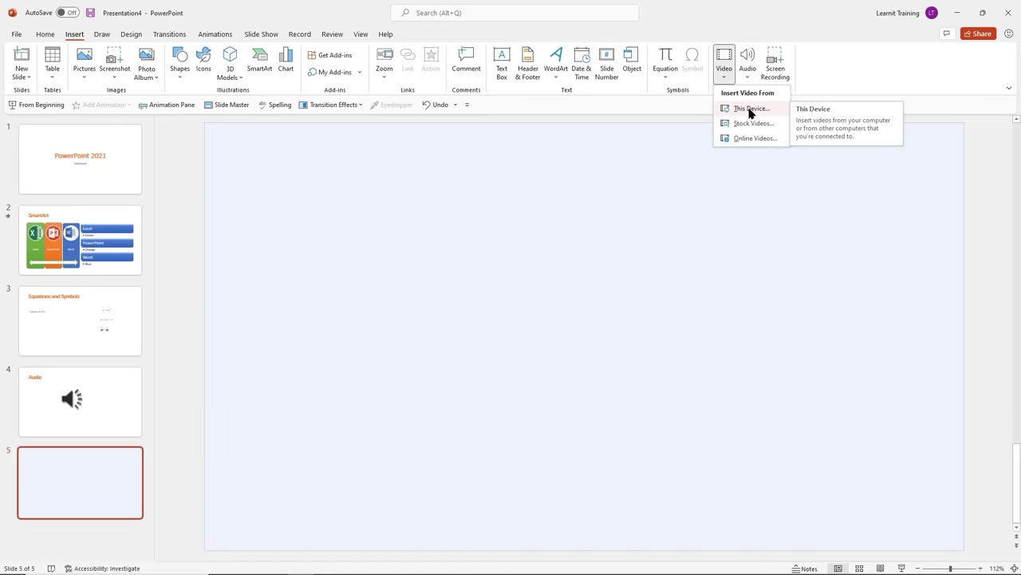
- Insert the Strawberry video from the Pictures folder on slide 5 and shrink it to about 7.42" high by 4.24" wide
click(749, 113)
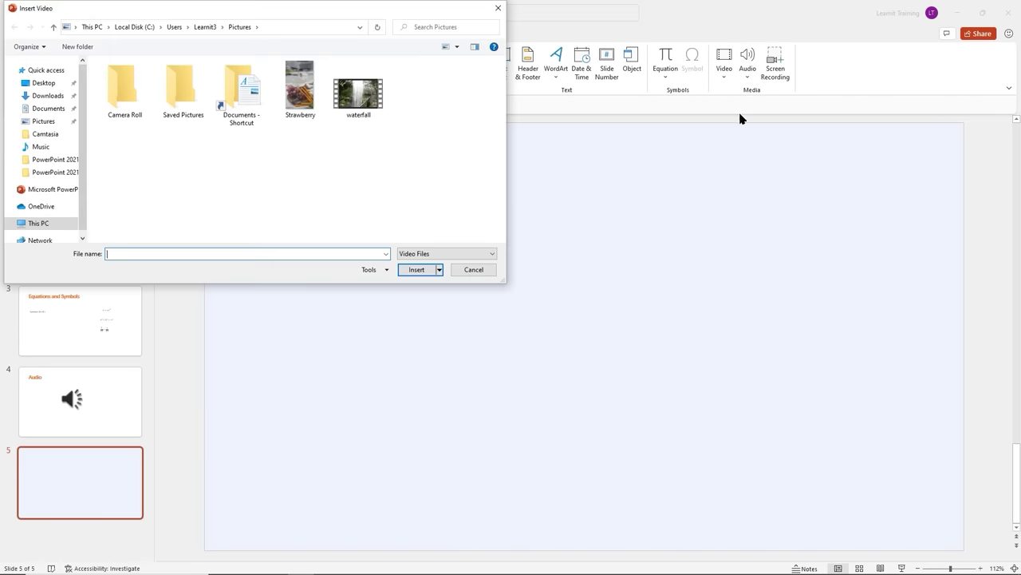
click(308, 97)
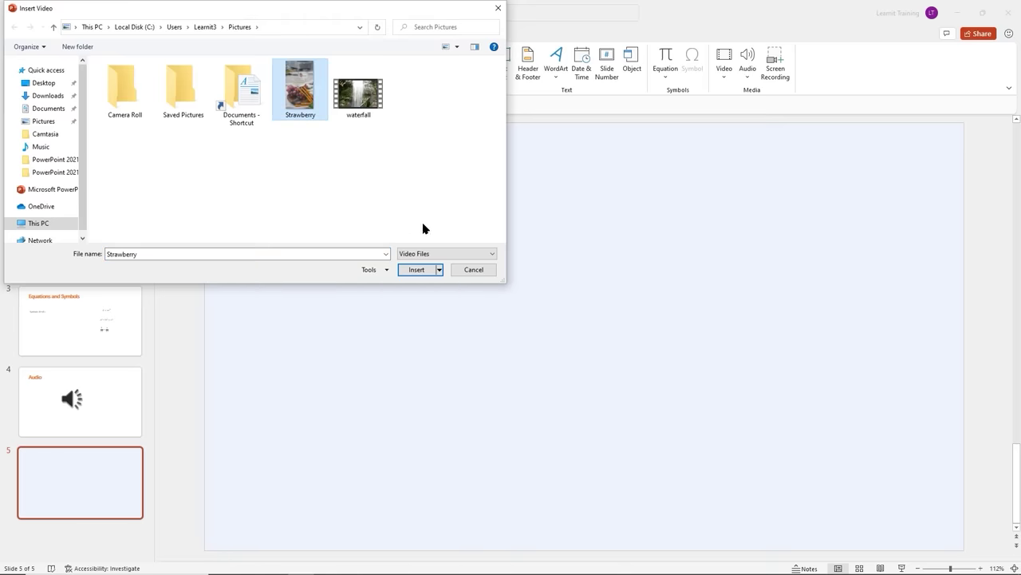
click(416, 269)
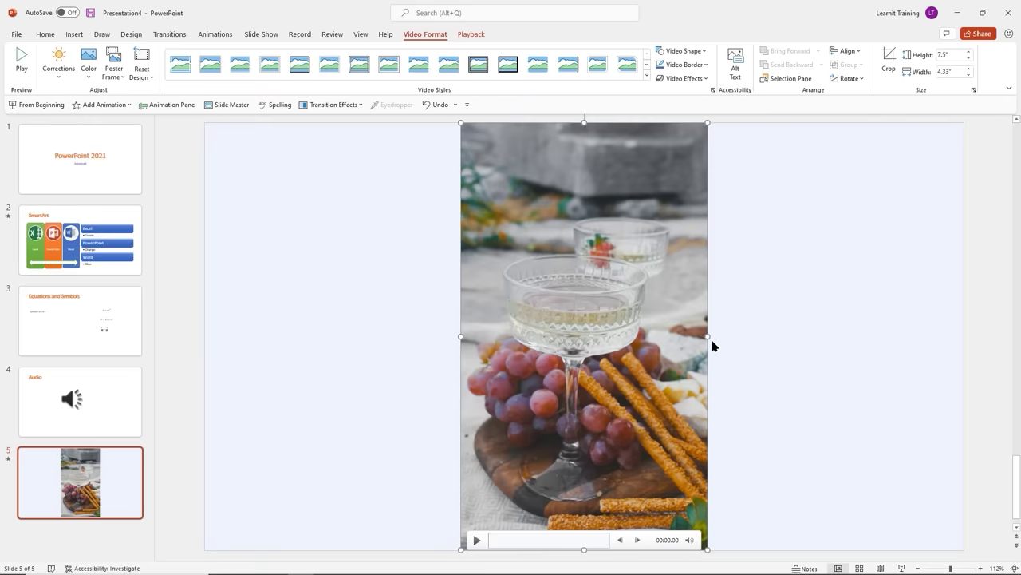
mouse_move(707, 336)
mouse_down()
mouse_move(682, 336)
mouse_move(707, 336)
mouse_up()
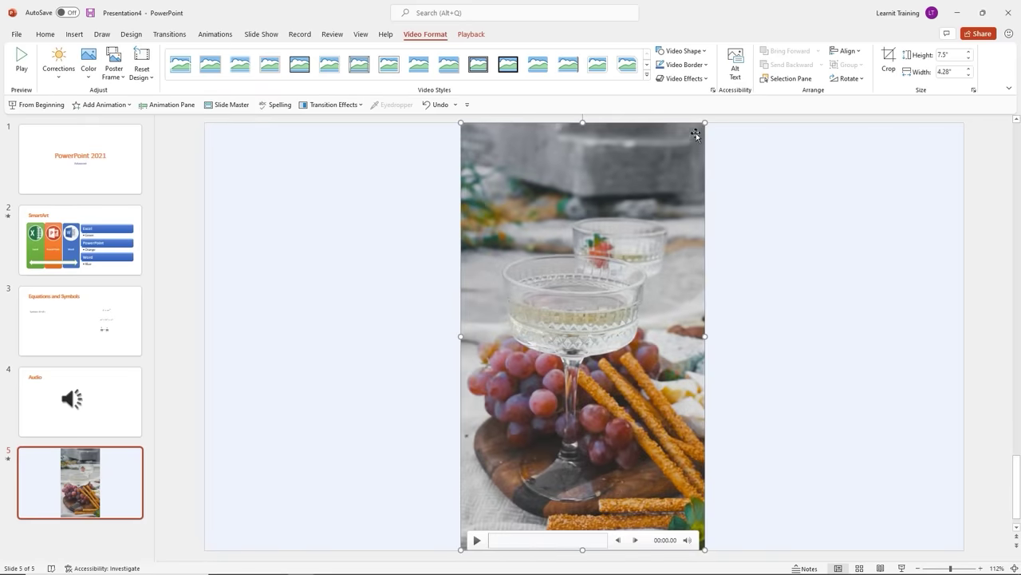
drag(705, 123, 703, 146)
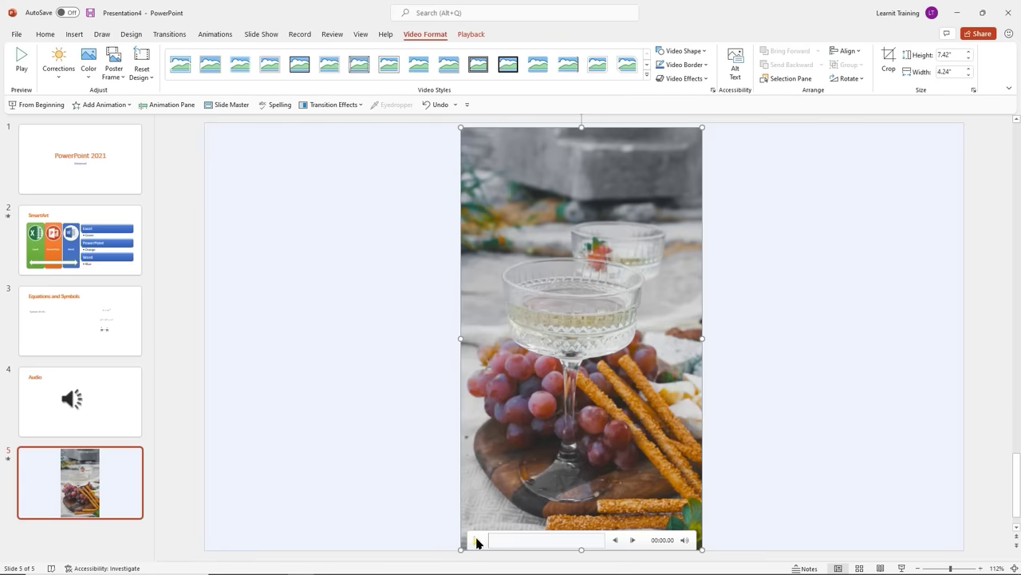
- Play the inserted video through and view its playback options, returning to the video formatting options
click(477, 540)
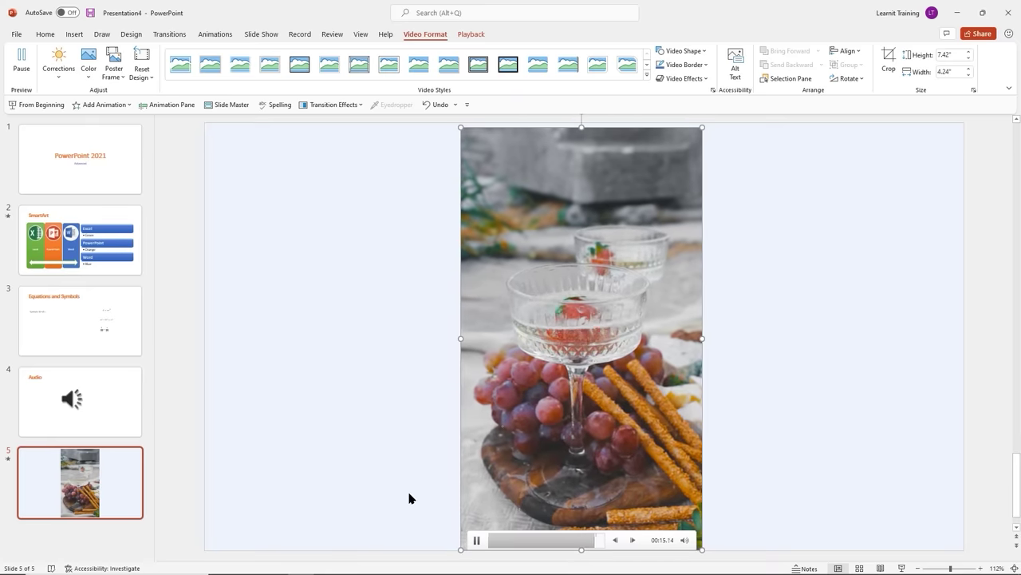
key(alt+p)
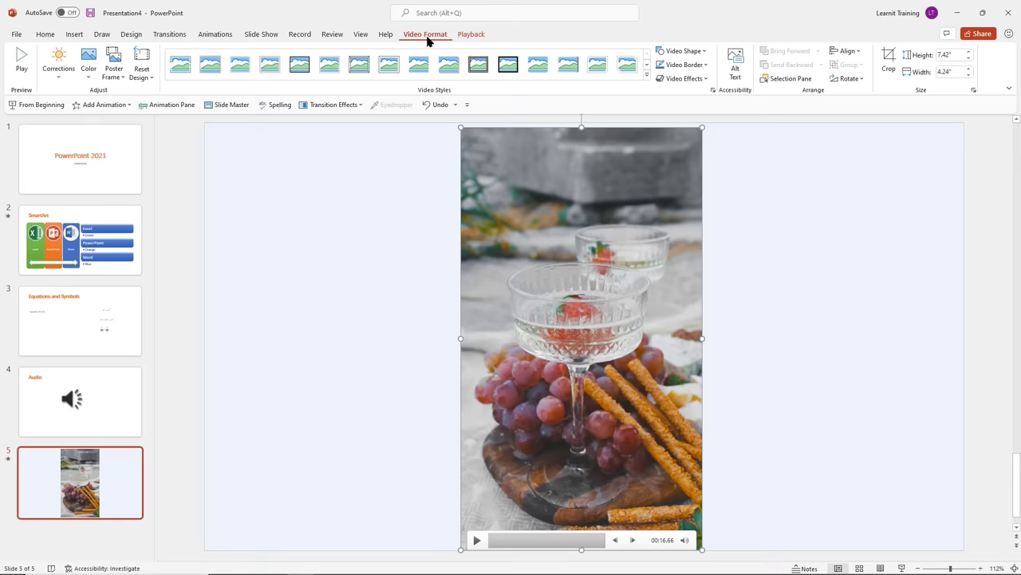
click(471, 35)
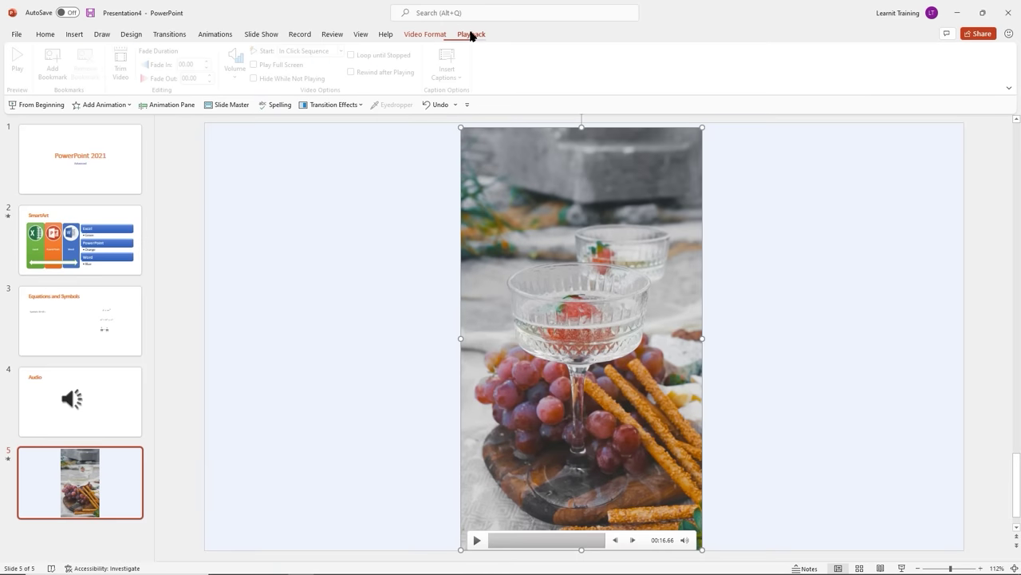
click(416, 34)
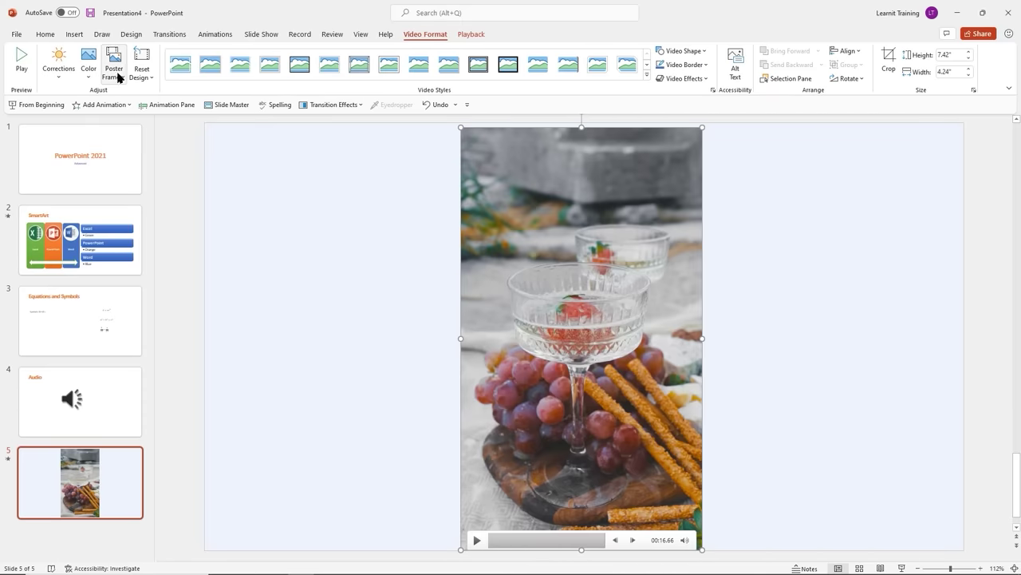
- Preview brightness and contrast corrections on the video without applying one, and recolor the video in Sepia
click(60, 78)
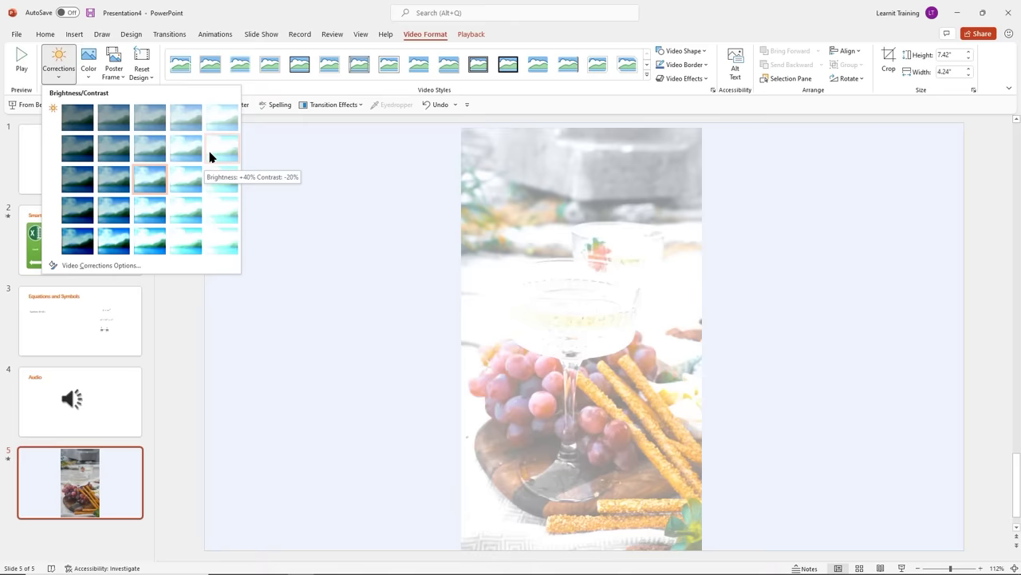
click(89, 80)
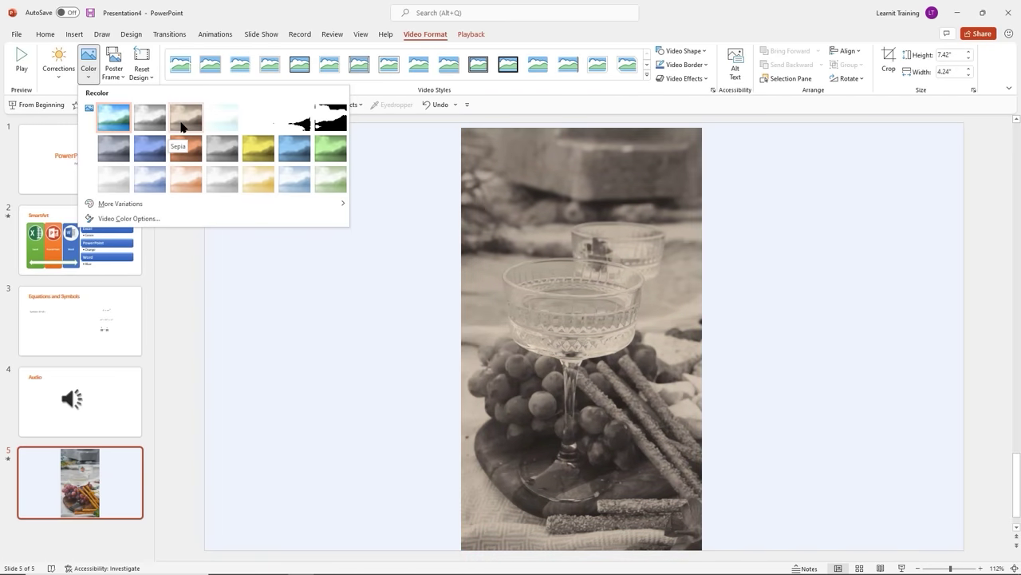
click(181, 126)
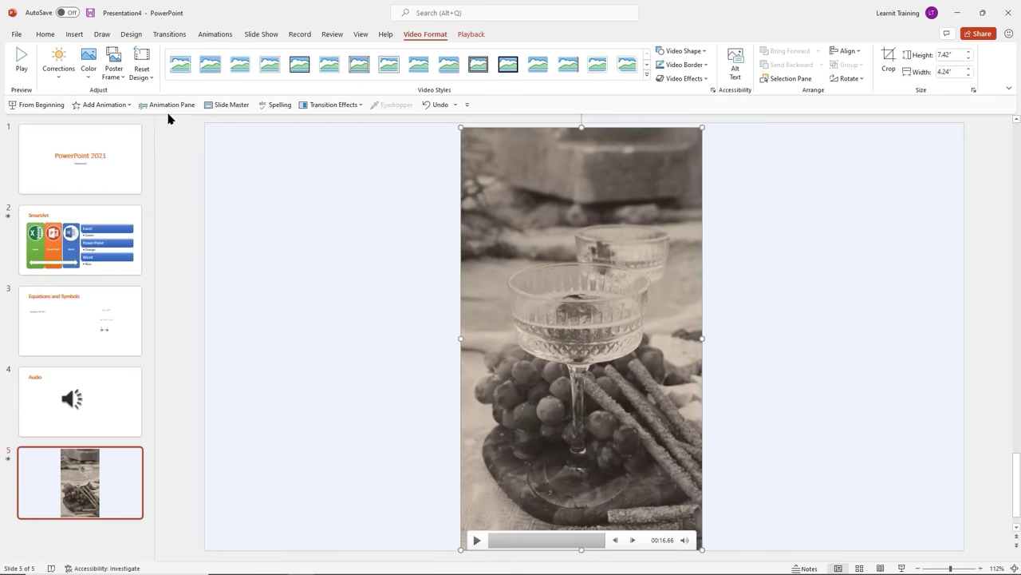
- Play the video to about 00:07.99, pause on the splash, and set that current frame as its poster frame
click(123, 83)
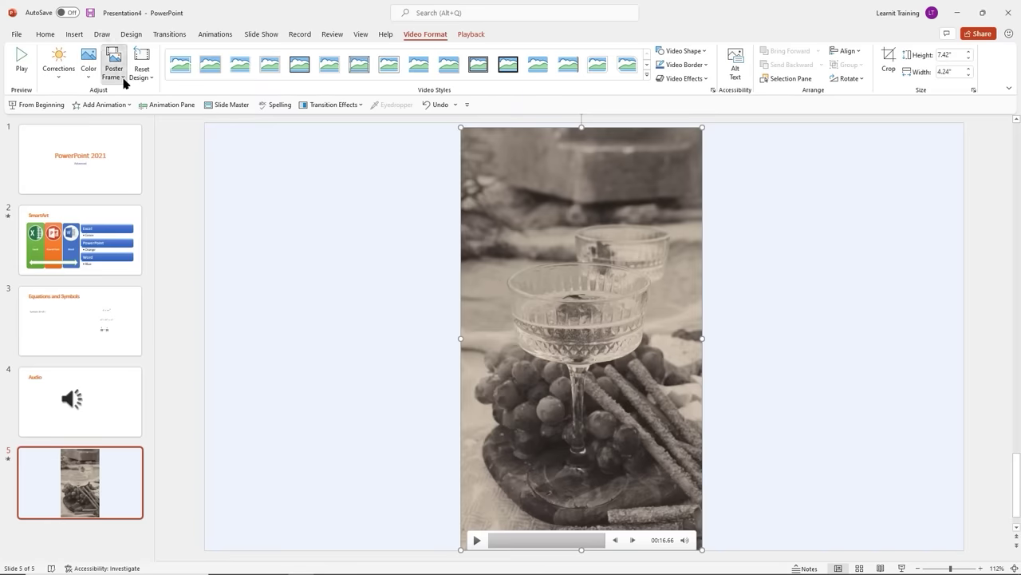
click(125, 80)
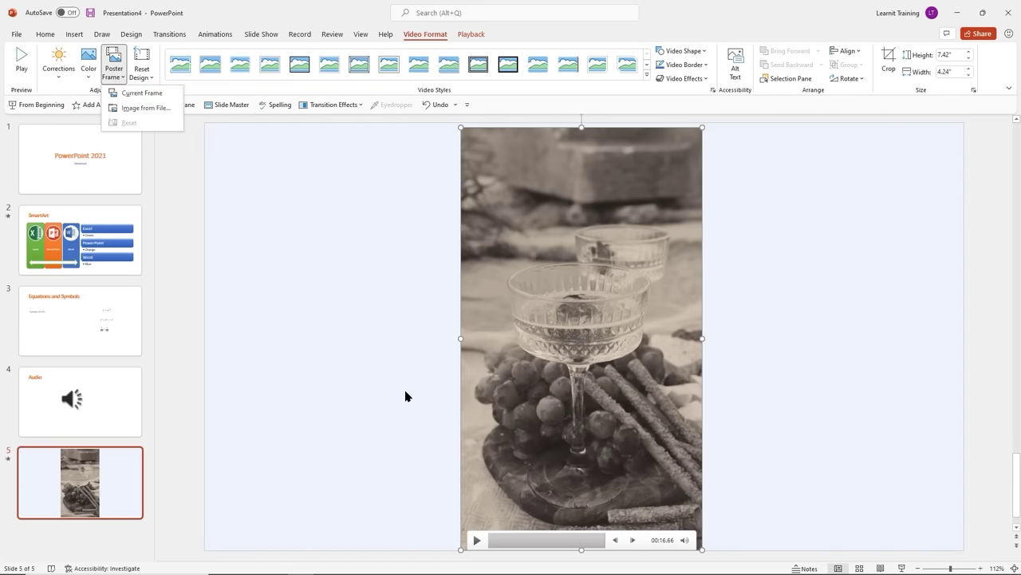
click(477, 541)
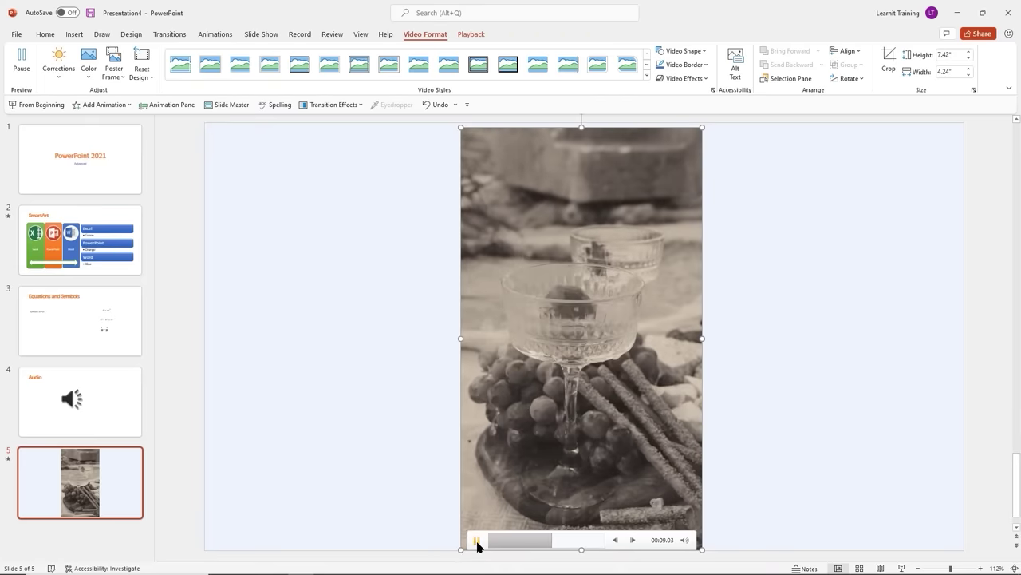
click(477, 544)
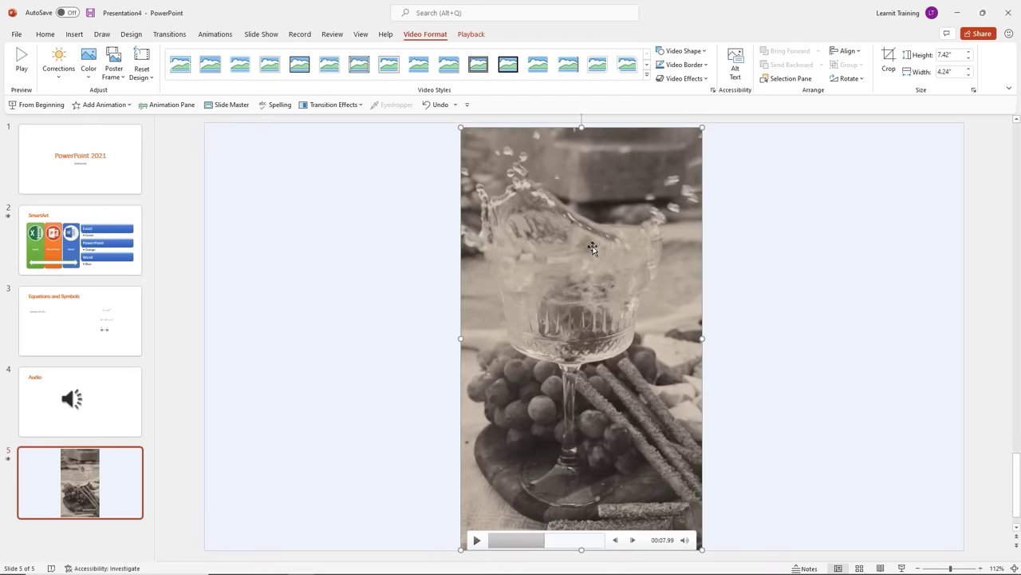
click(114, 76)
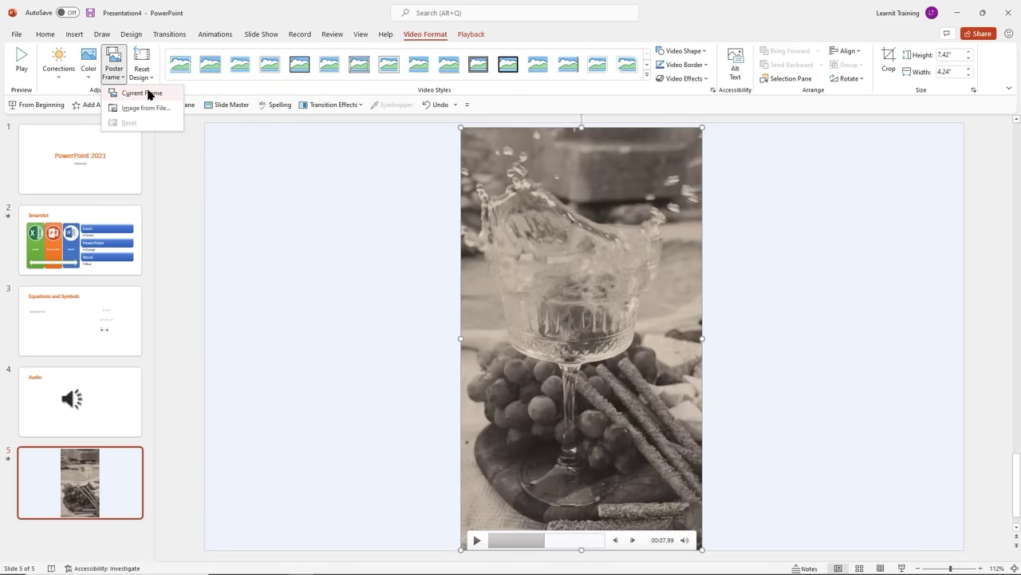
click(142, 93)
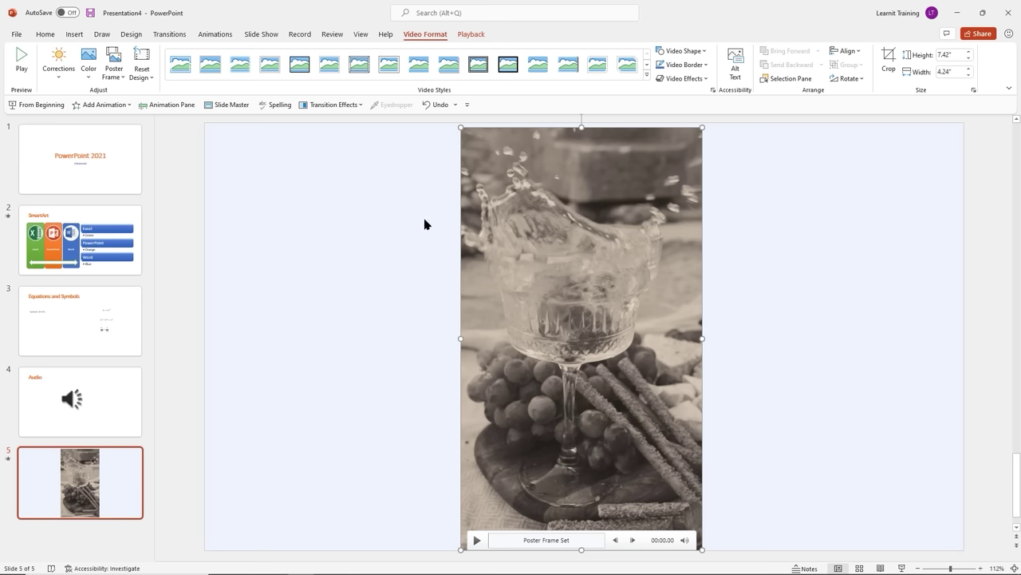
- Reset the video's design and apply the video style with shaded inner edges, playing a few seconds to preview it
click(153, 82)
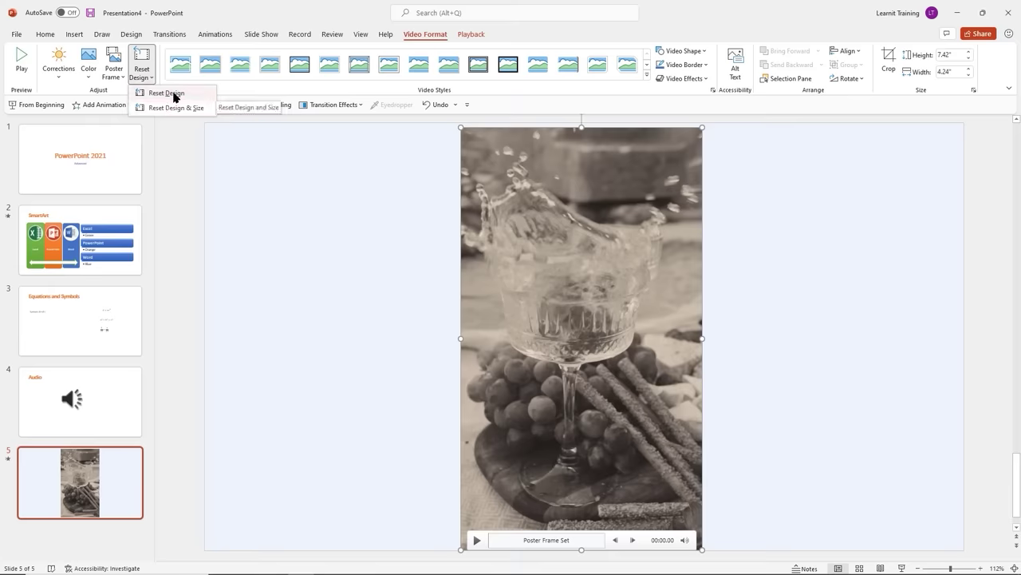
click(171, 96)
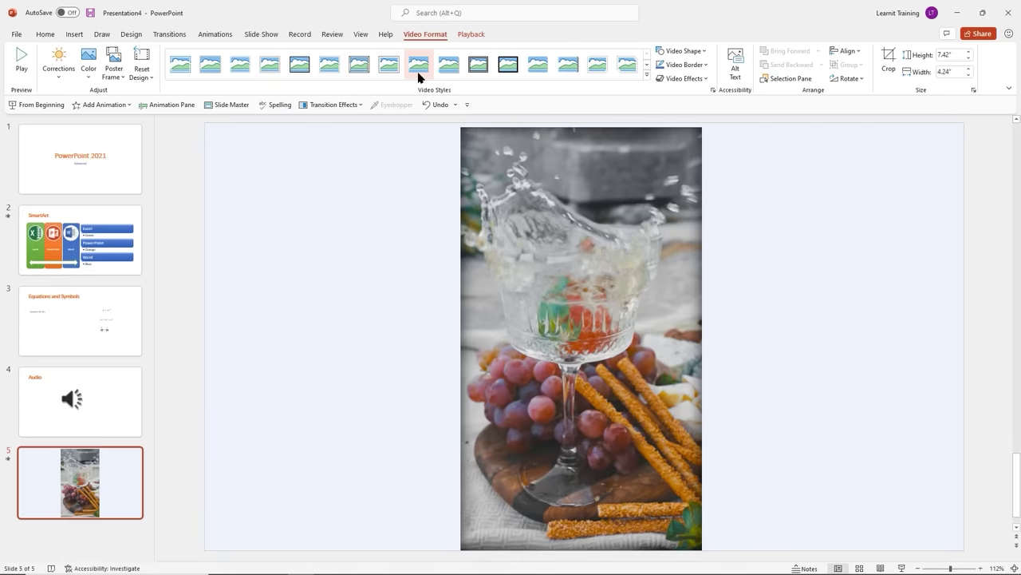
click(418, 75)
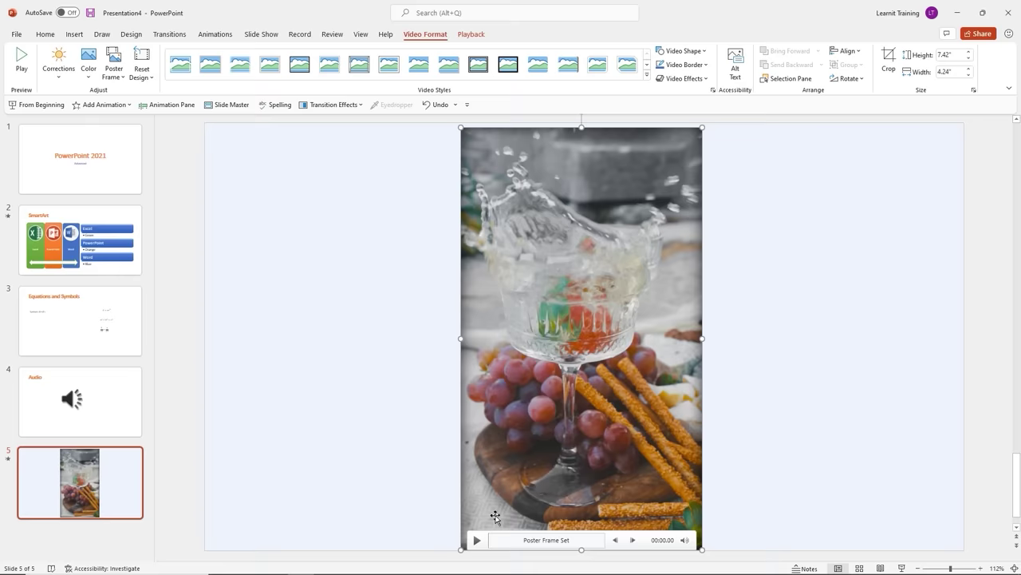
click(475, 540)
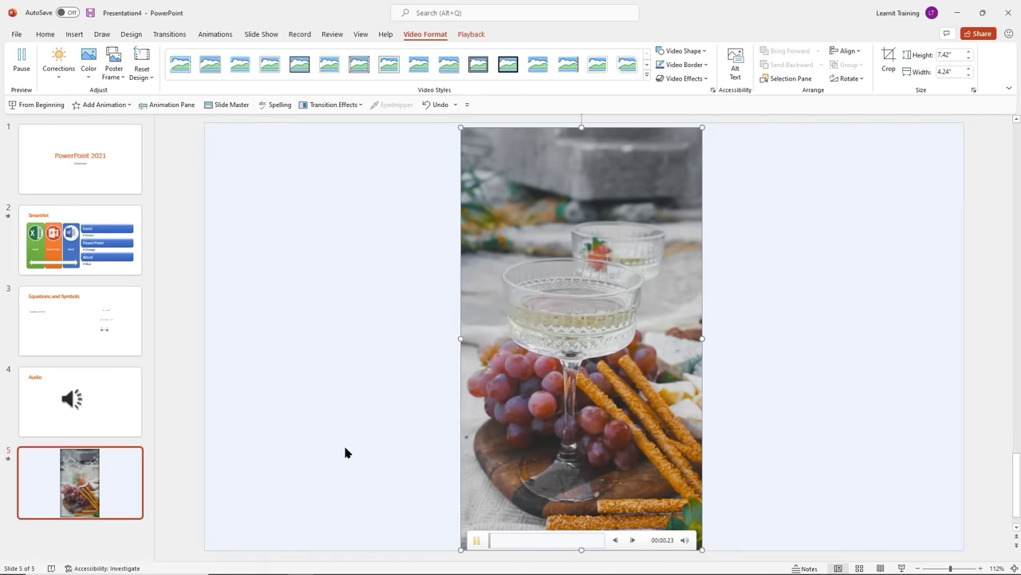
click(477, 540)
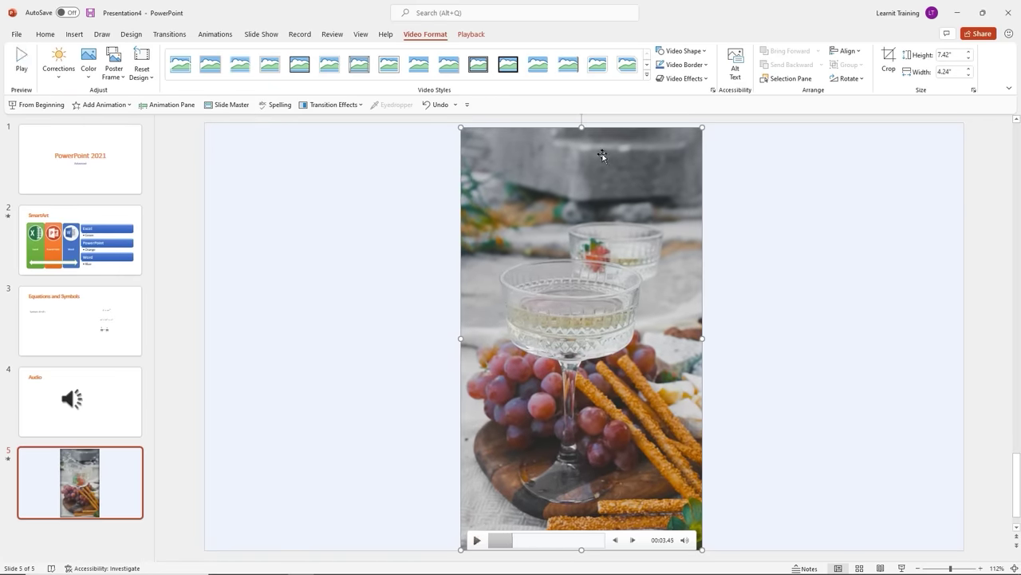
- View the available video shapes and the video effects categories without applying any
click(705, 51)
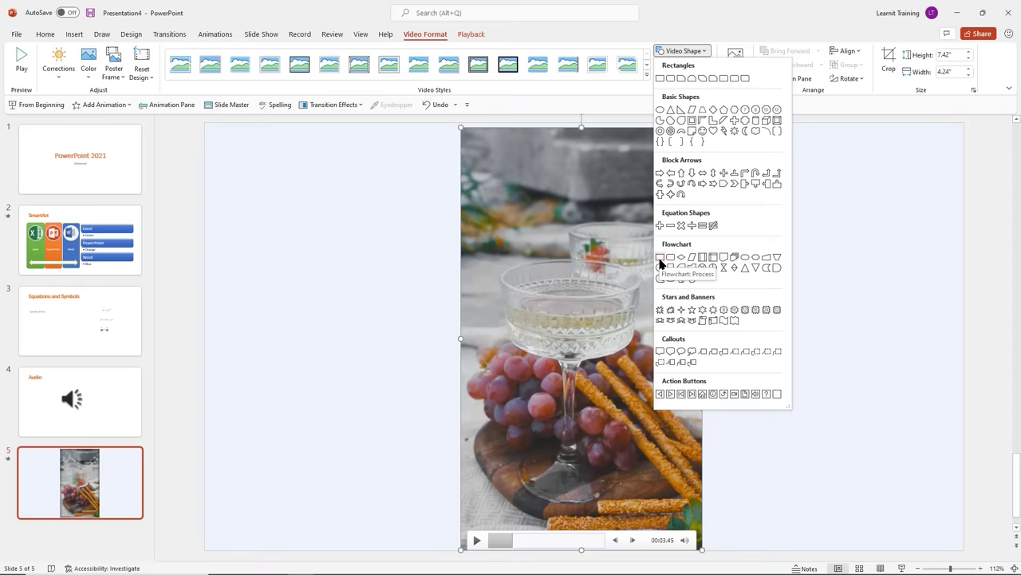
click(691, 13)
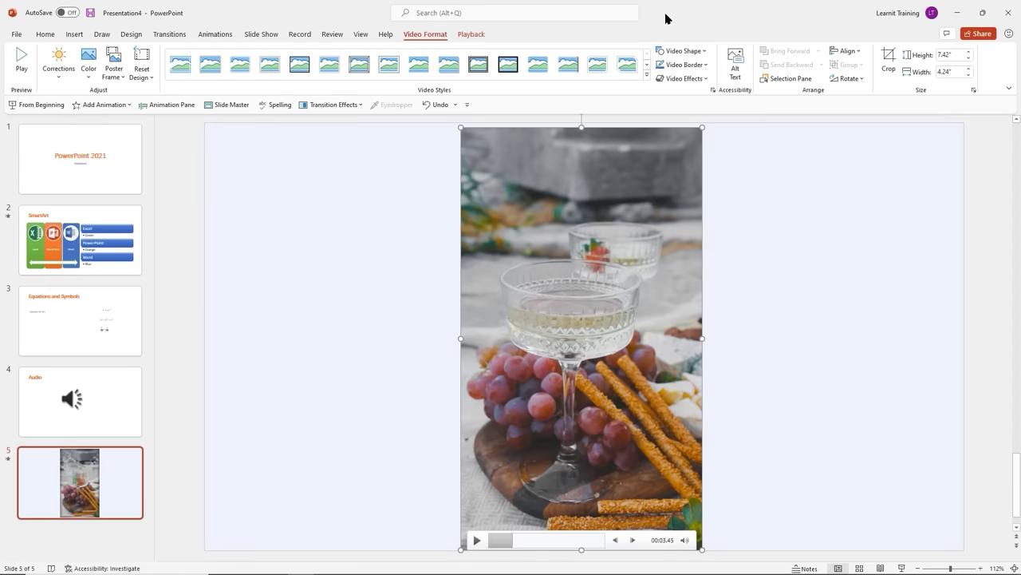
click(705, 79)
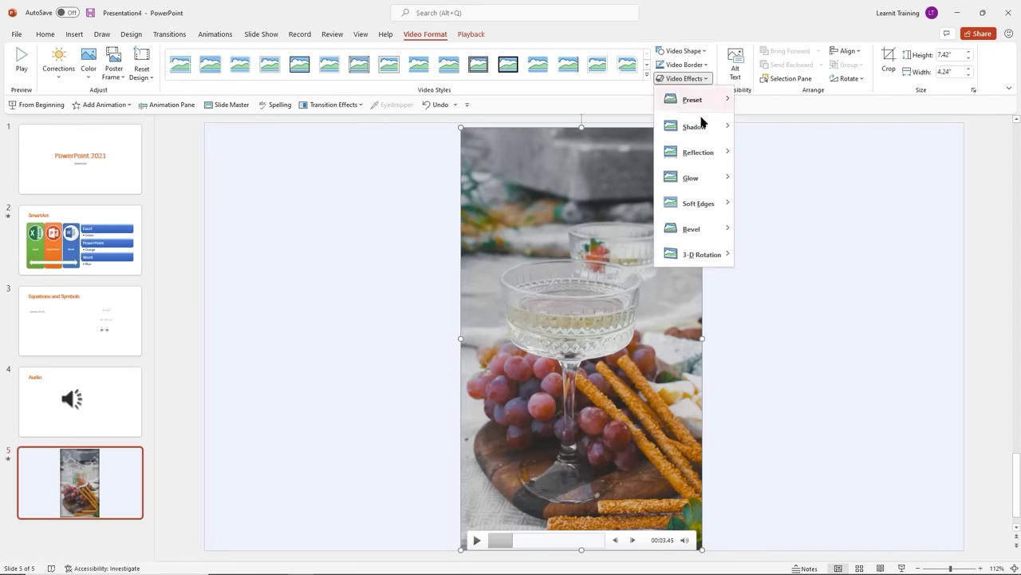
mouse_move(703, 125)
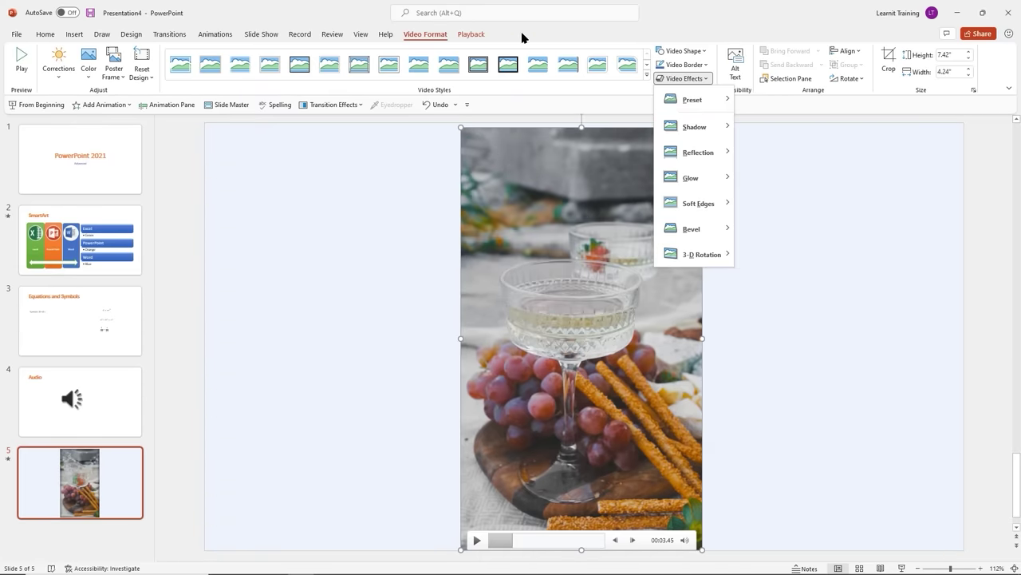
click(520, 37)
- Trim the start of the video to 00:00.967 and play a moment of the trimmed clip
click(479, 36)
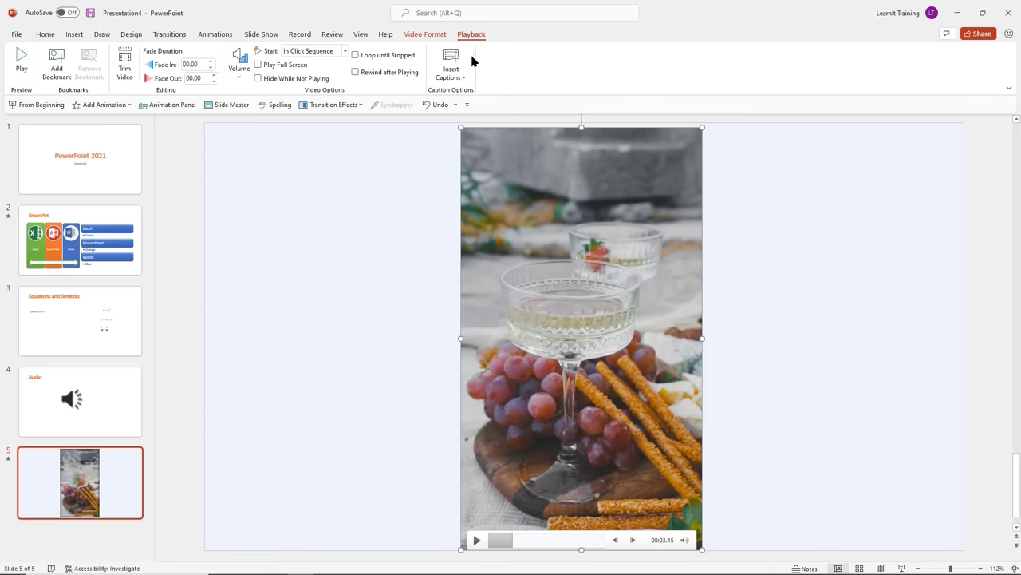
click(125, 64)
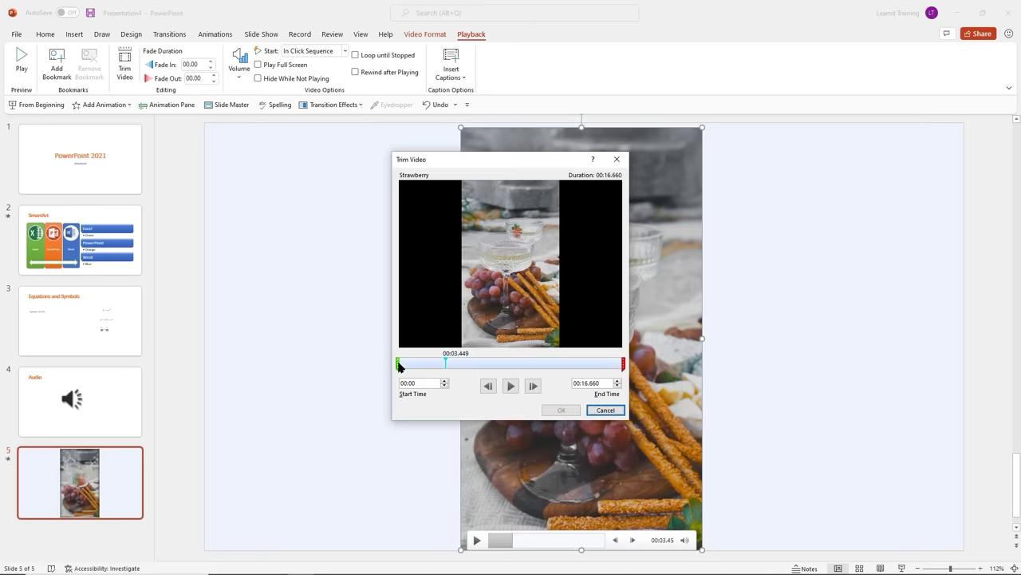
mouse_move(397, 363)
mouse_down()
mouse_move(501, 363)
mouse_move(413, 365)
mouse_up()
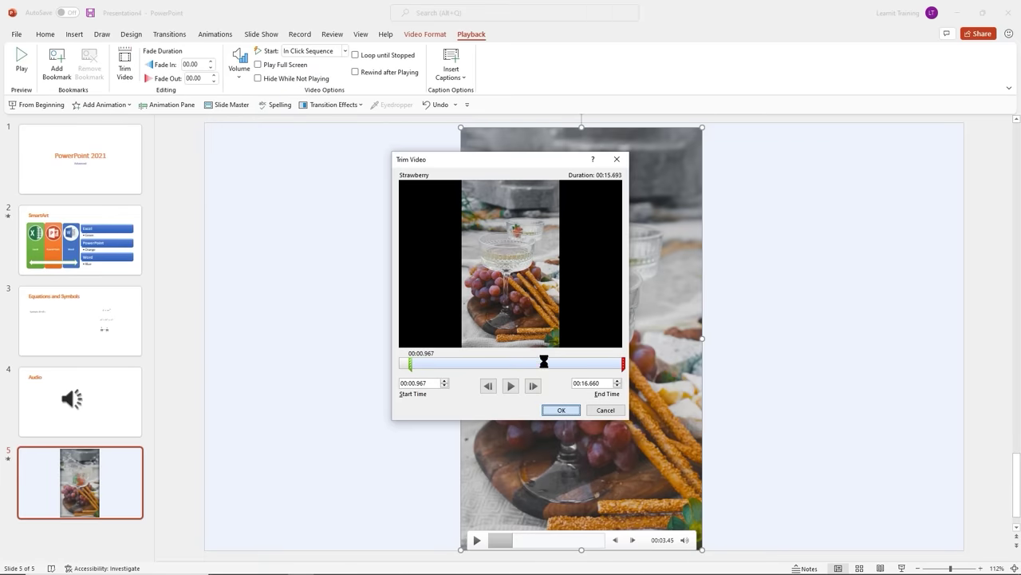
key(Return)
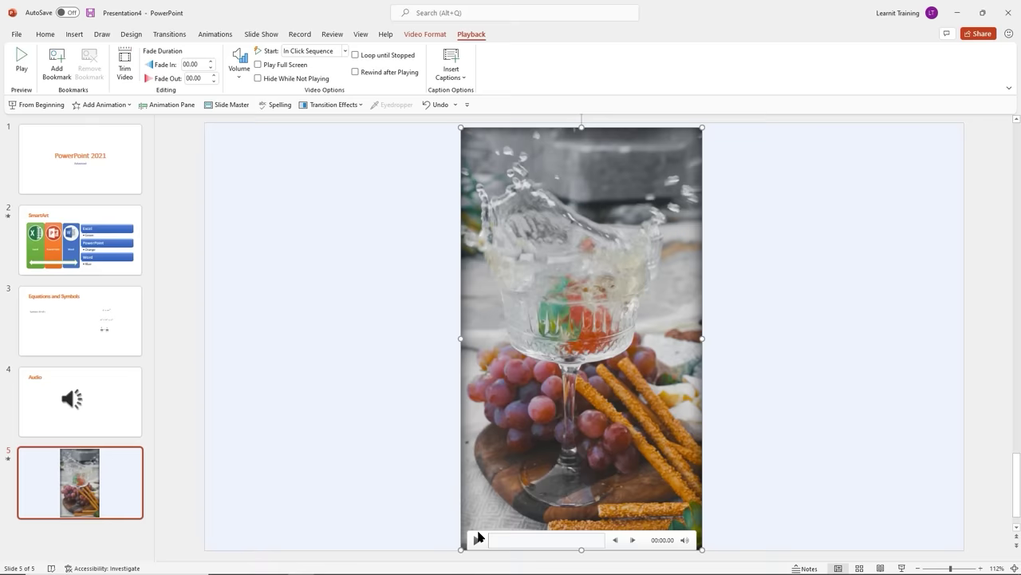
click(478, 540)
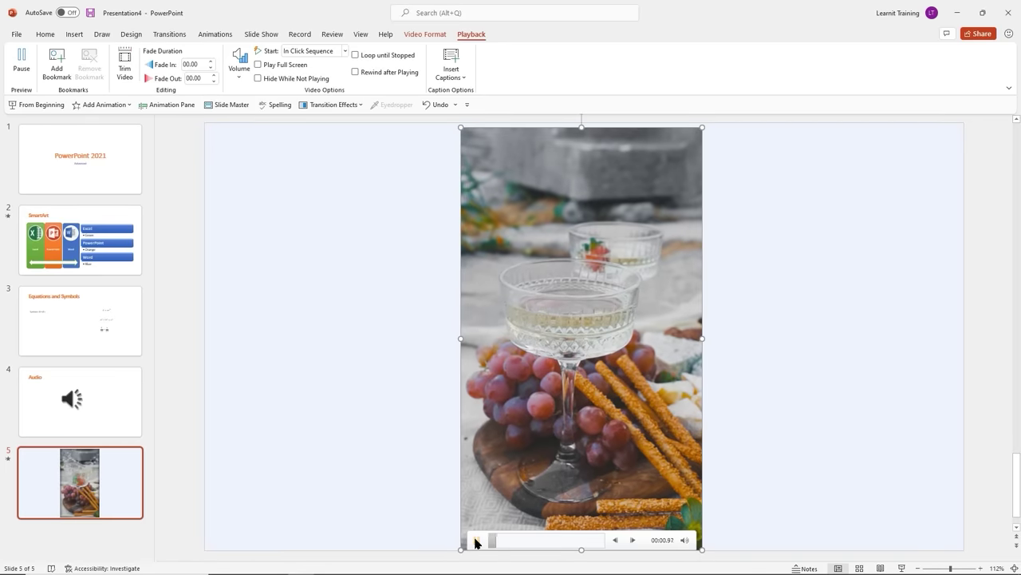
click(474, 543)
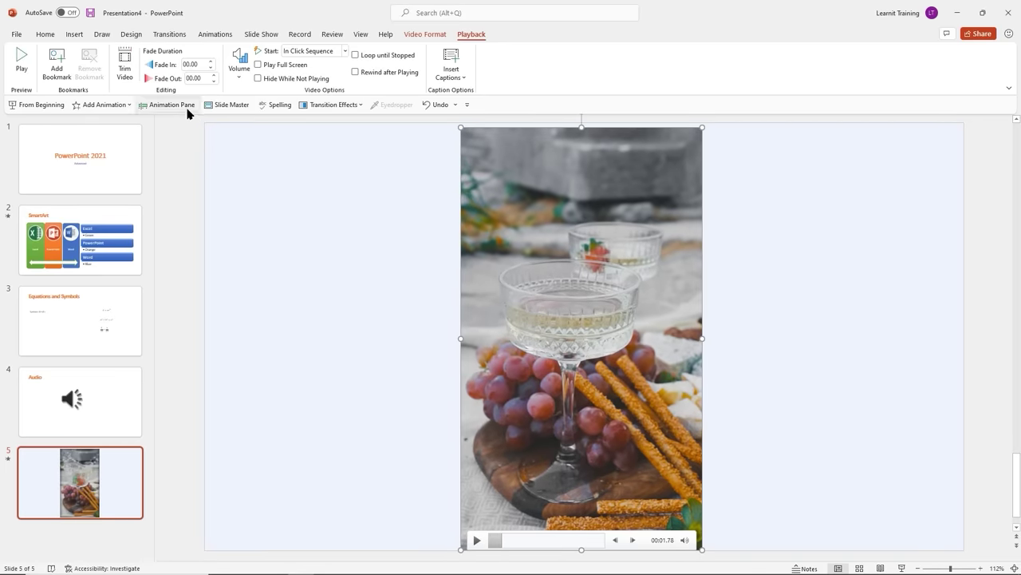
- Set the video's volume to Medium and view its start and caption options without changing them
click(237, 78)
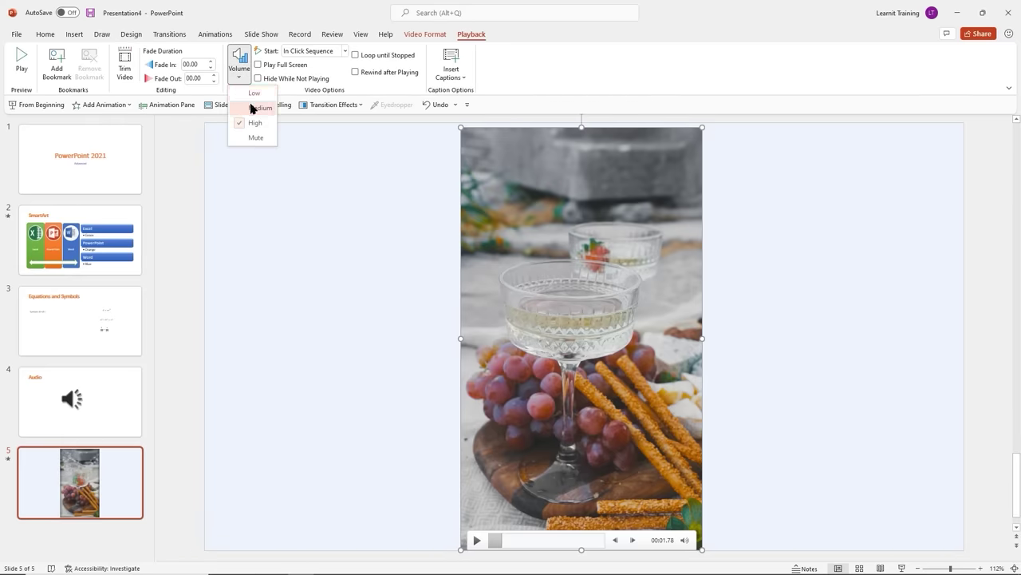
click(254, 108)
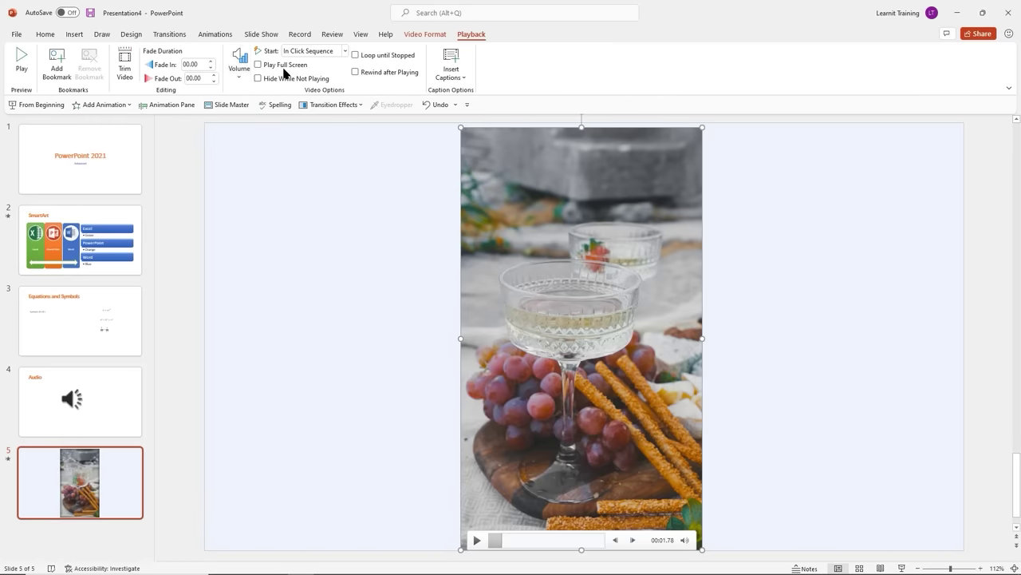
click(345, 52)
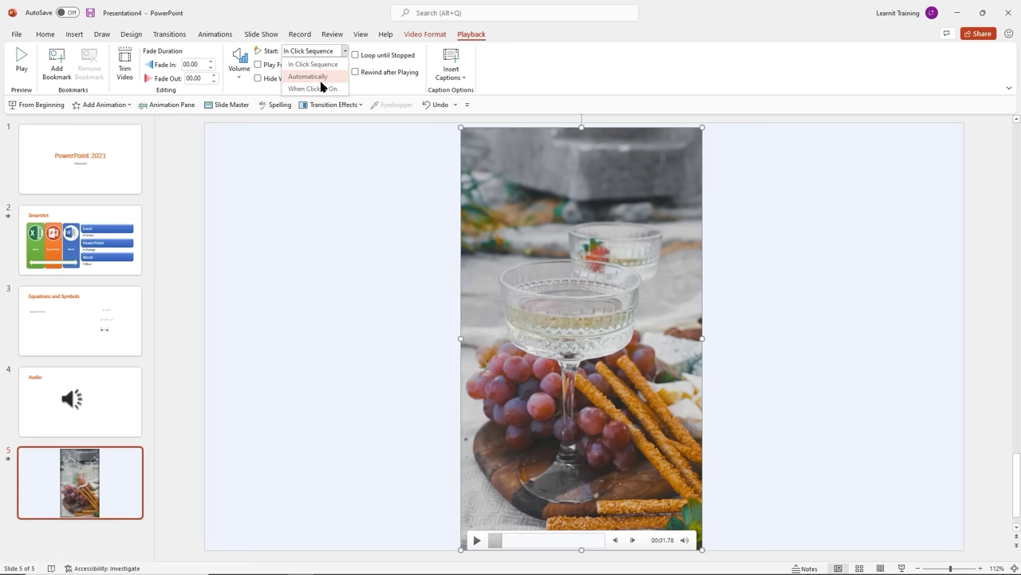
click(524, 70)
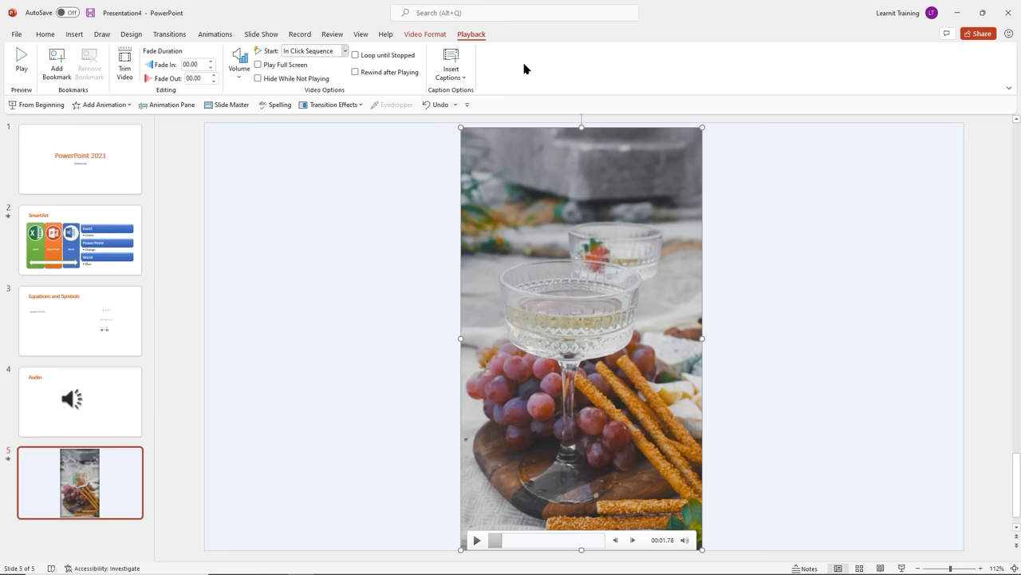
click(464, 80)
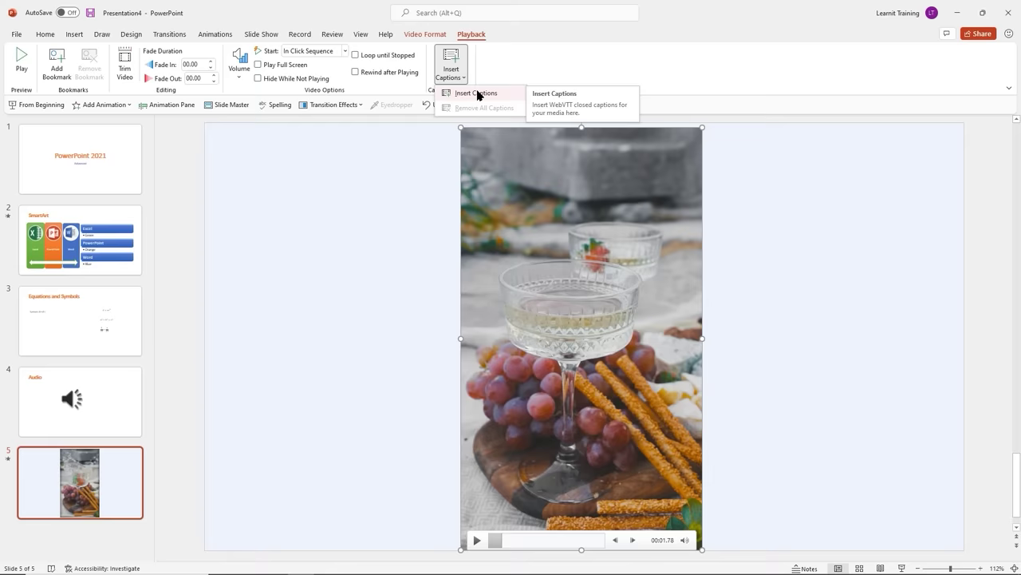
click(503, 60)
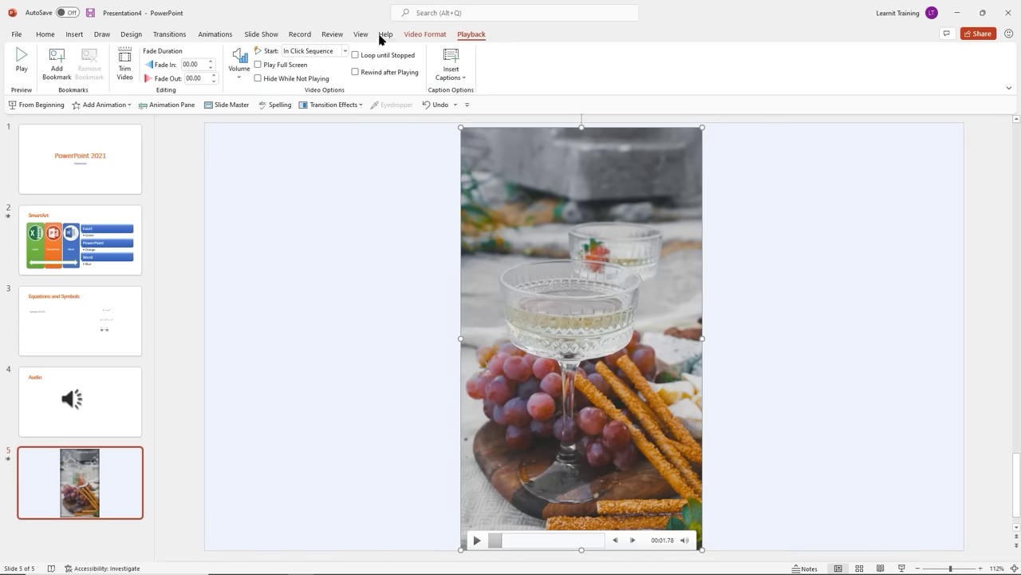
- Browse the stock videos and insert the pink cherry blossom video on slide 5
click(281, 209)
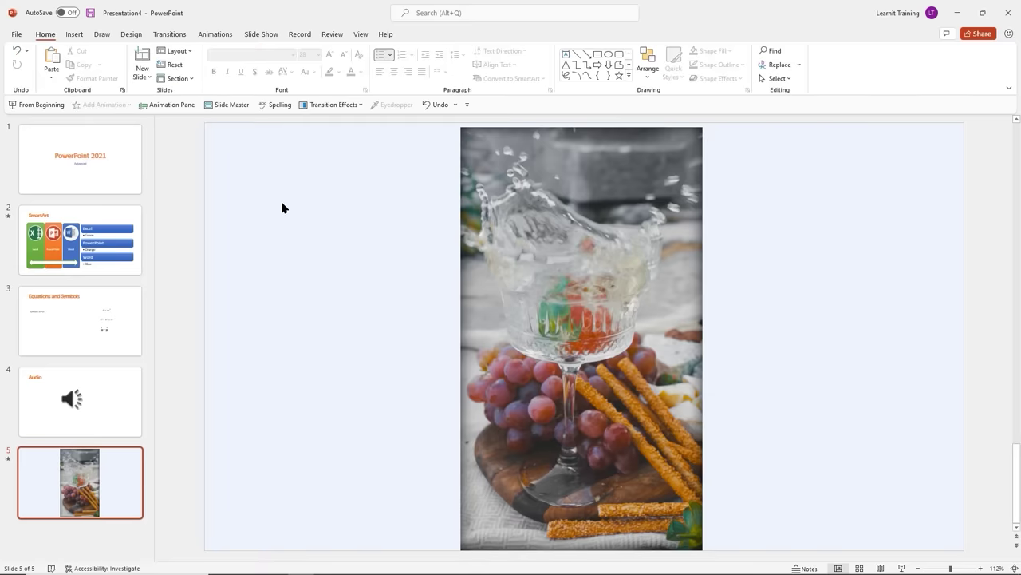
click(76, 37)
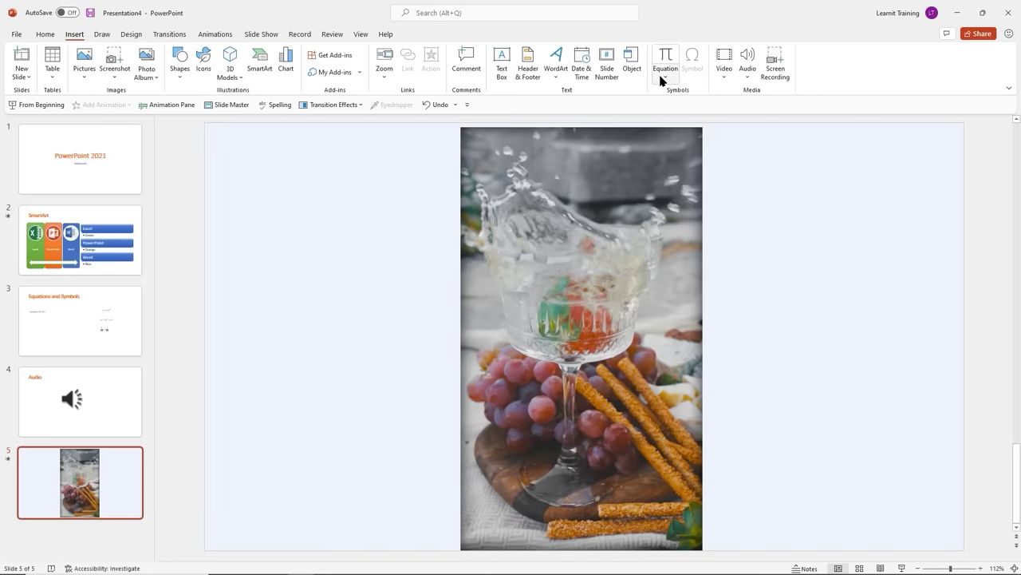
click(724, 78)
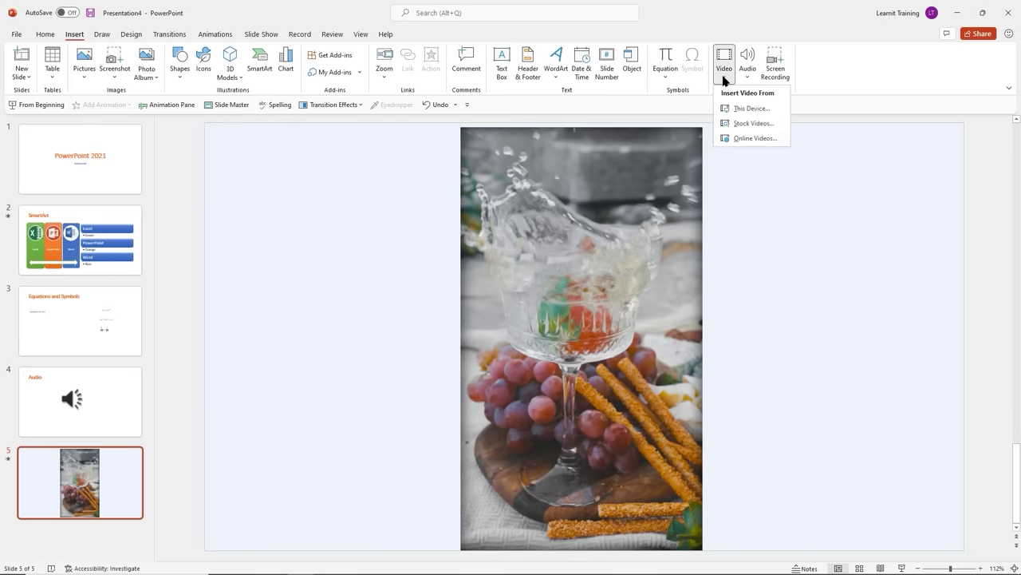
click(753, 123)
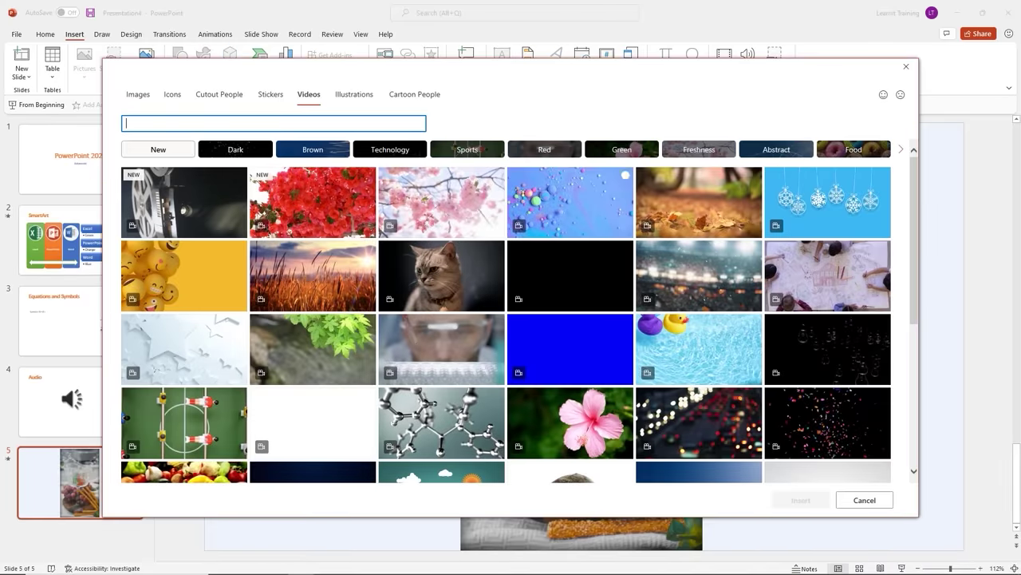
scroll(604, 296, down, 5)
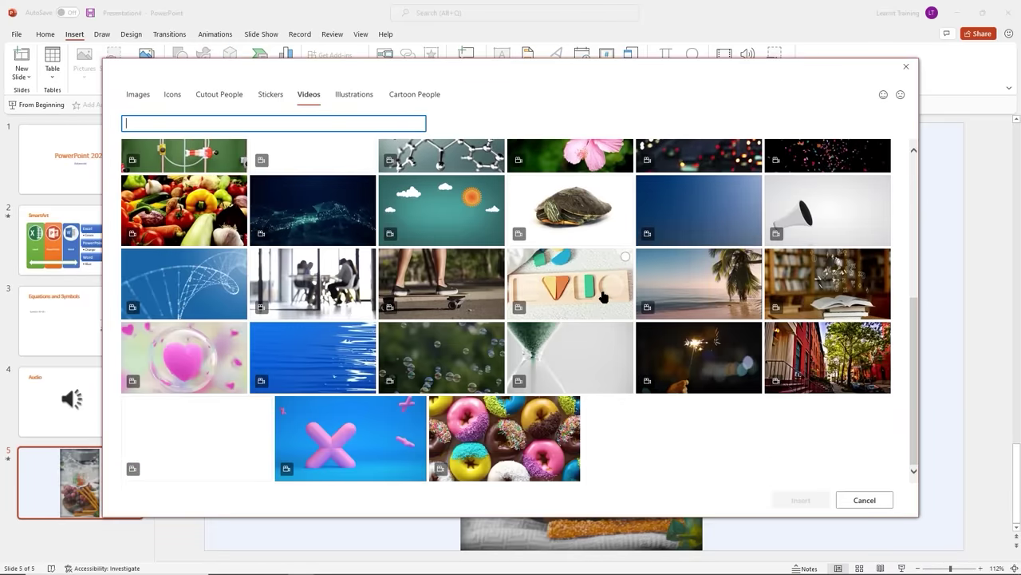
scroll(604, 296, up, 5)
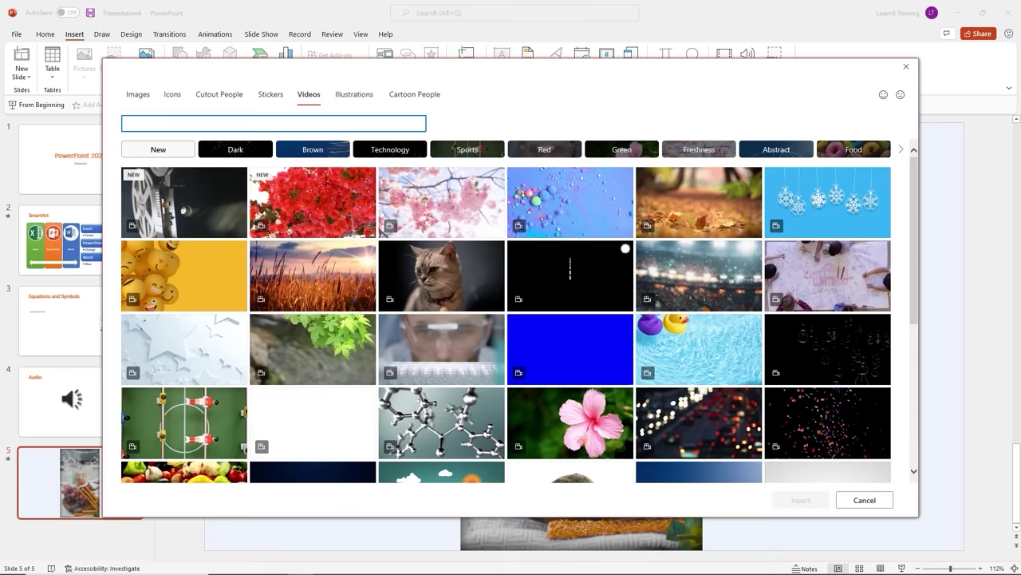
click(457, 213)
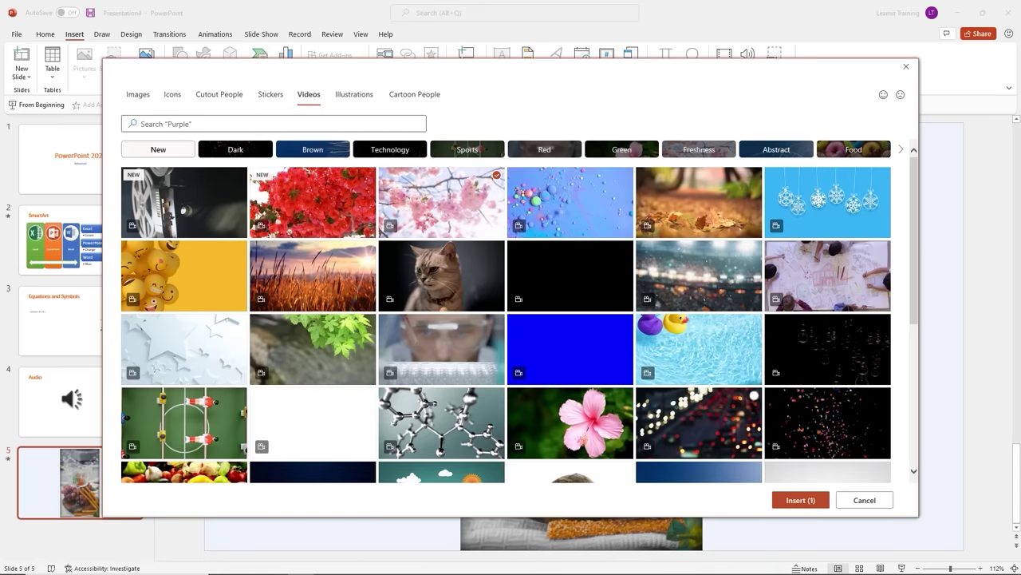
click(800, 501)
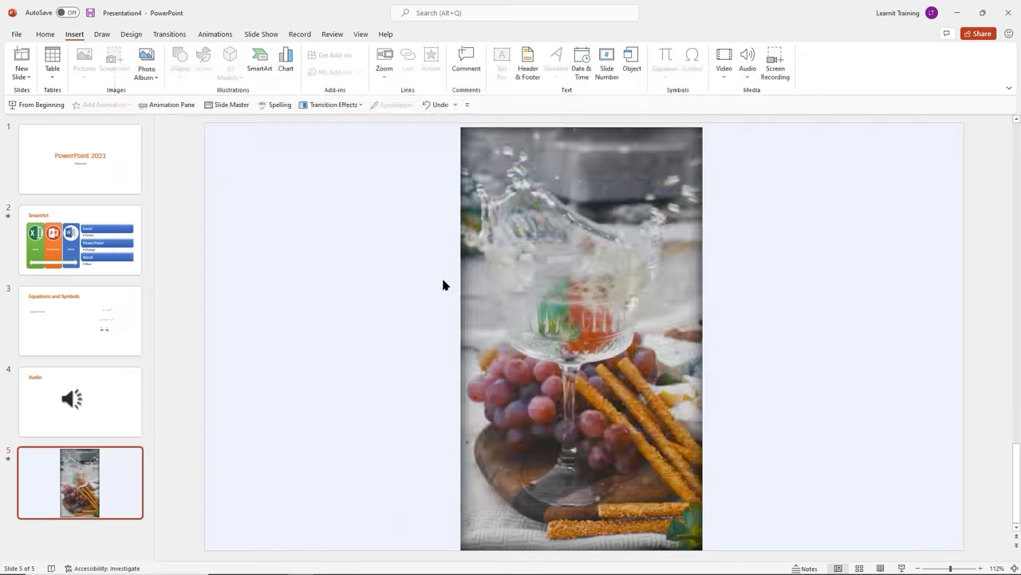
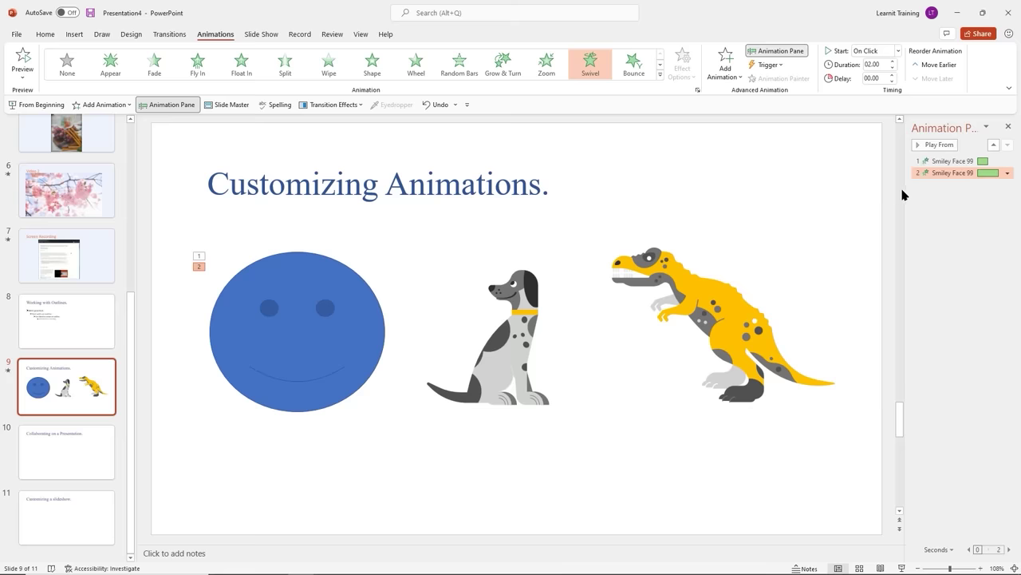
- Set the duration of the smiley face's Float In animation to 2 seconds and play the animations from there
drag(901, 192, 843, 186)
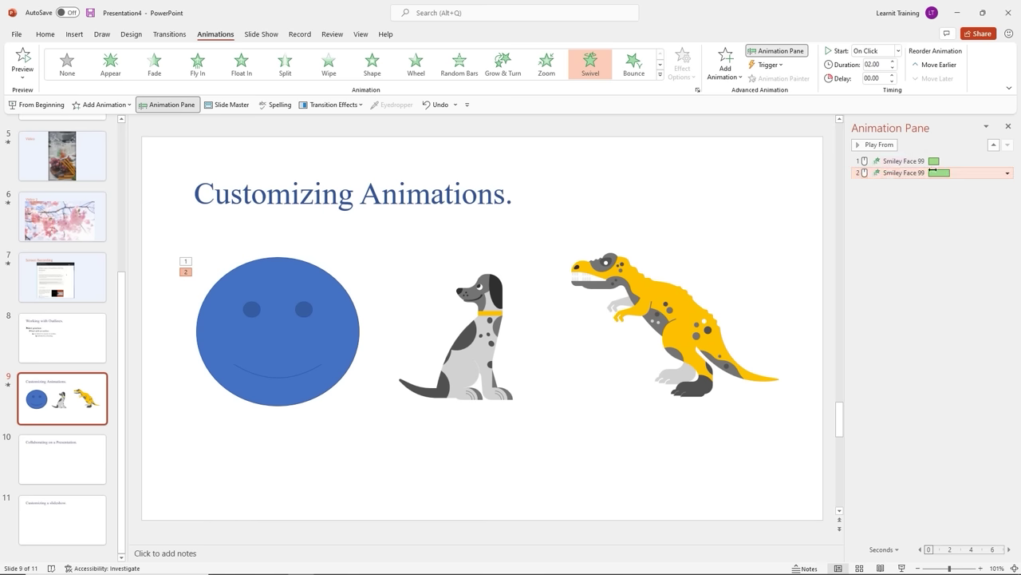
drag(939, 161, 950, 164)
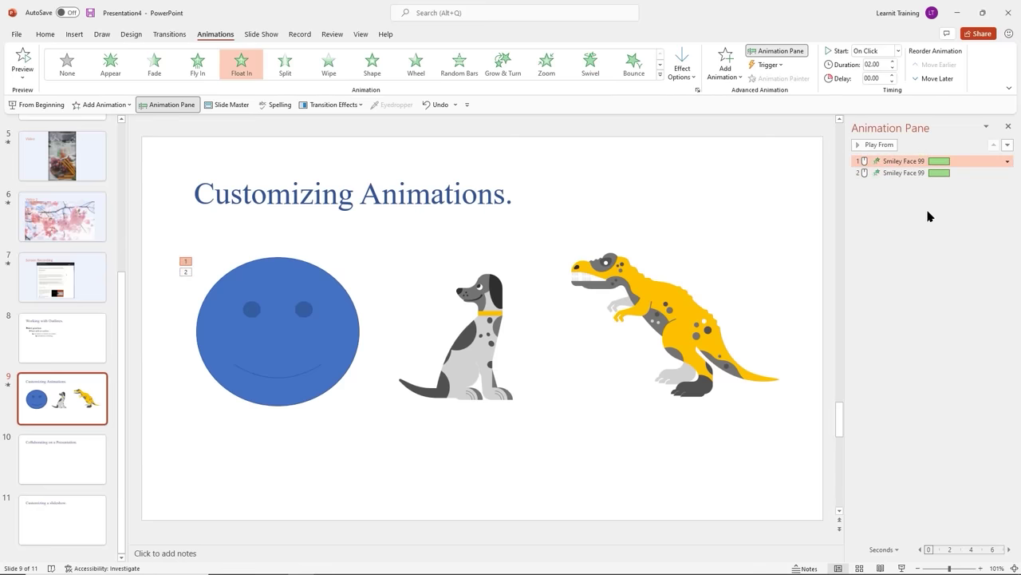
click(876, 145)
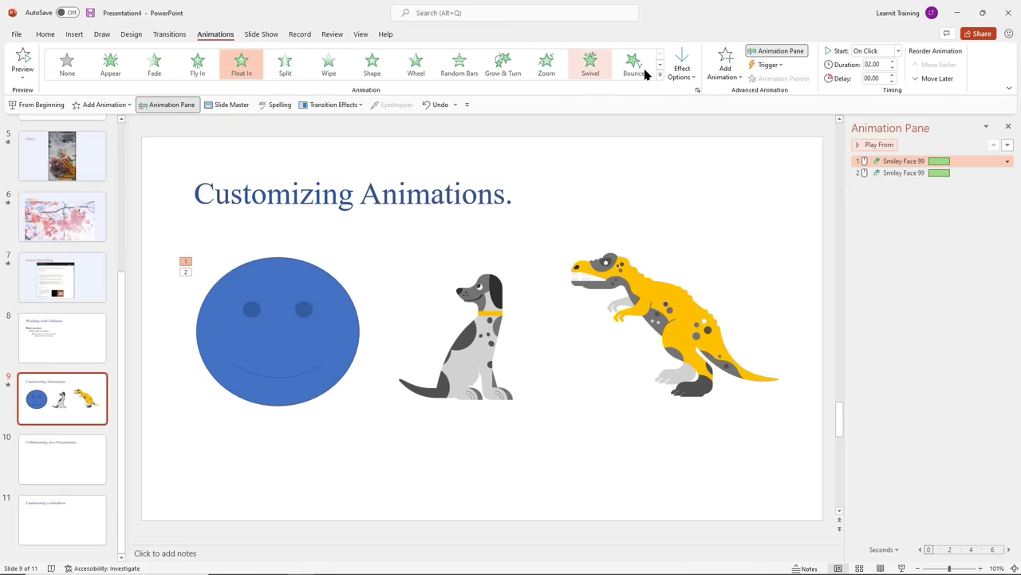
click(739, 81)
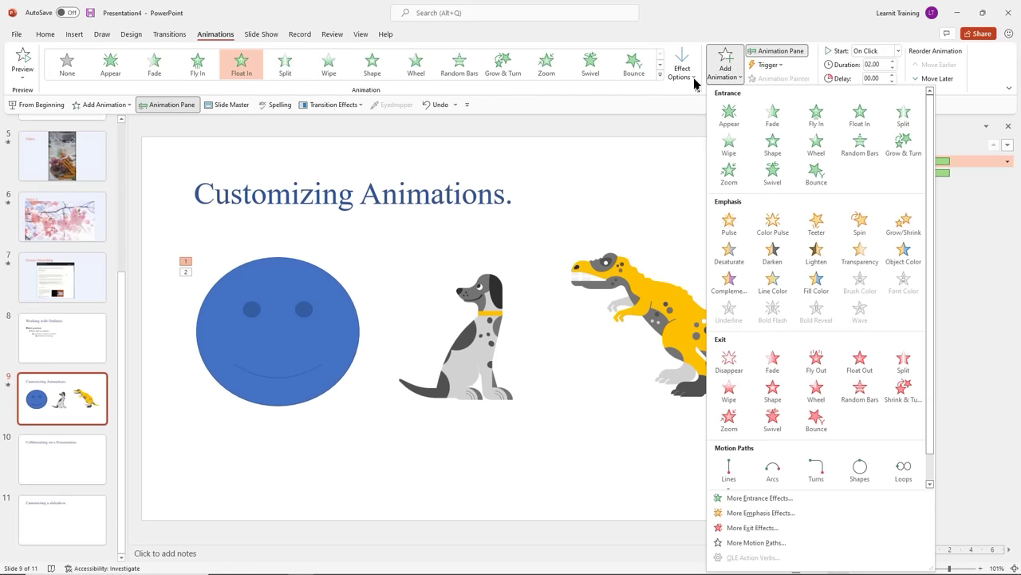
click(977, 231)
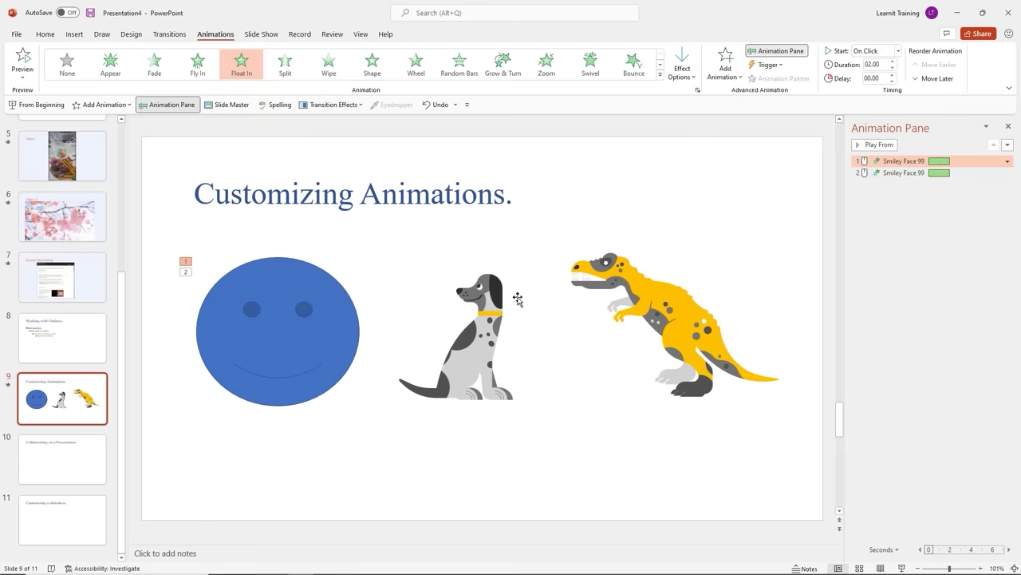
- Apply the Grow & Turn entrance animation to the dog and add a Spin emphasis animation to it
click(483, 328)
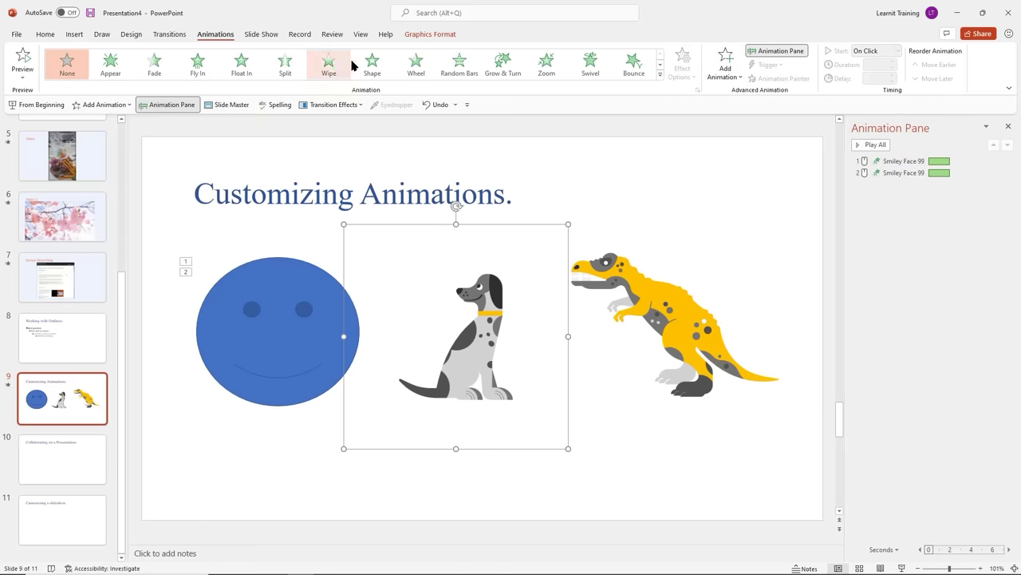
click(501, 67)
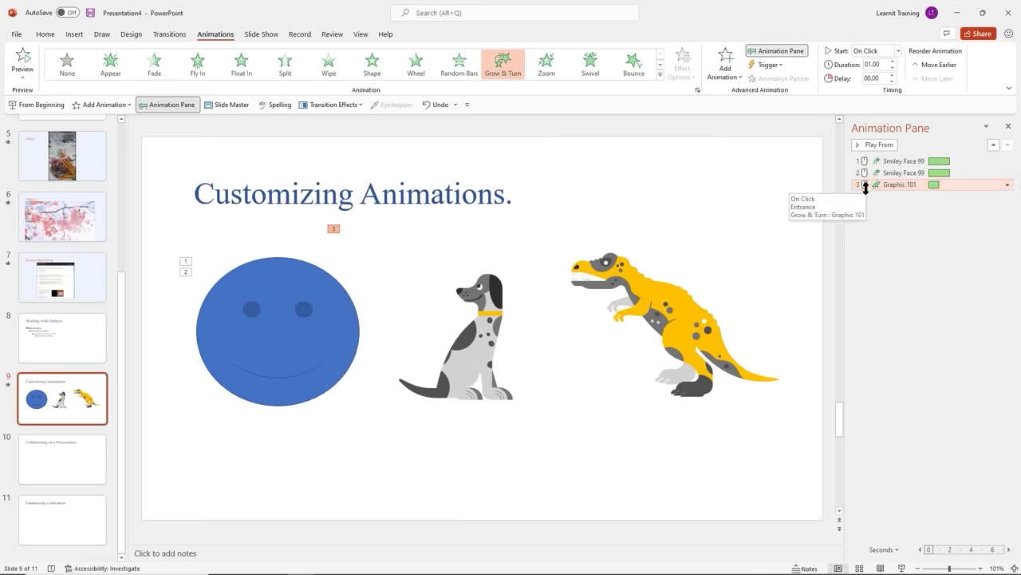
click(481, 324)
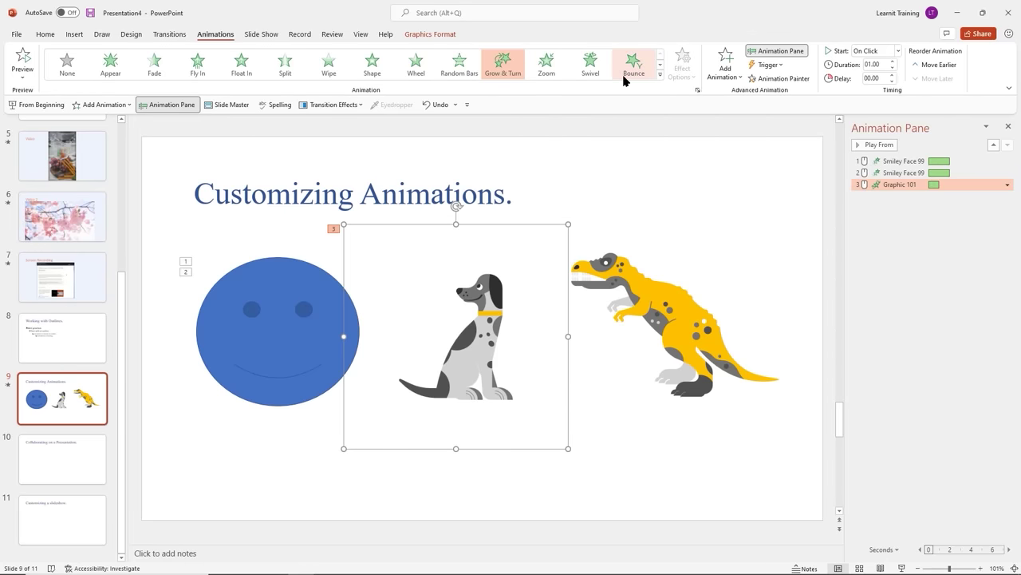
click(739, 79)
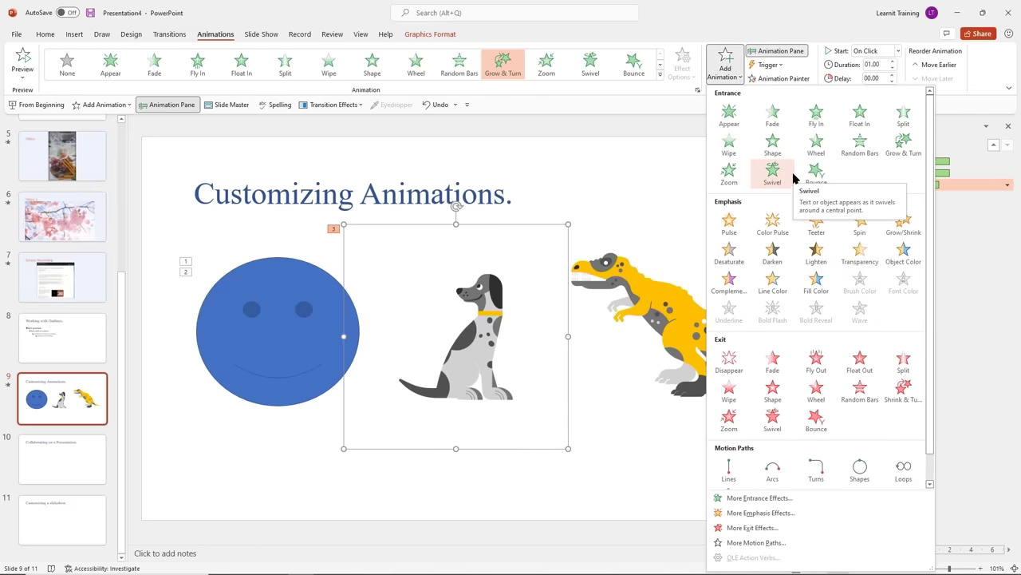
click(851, 228)
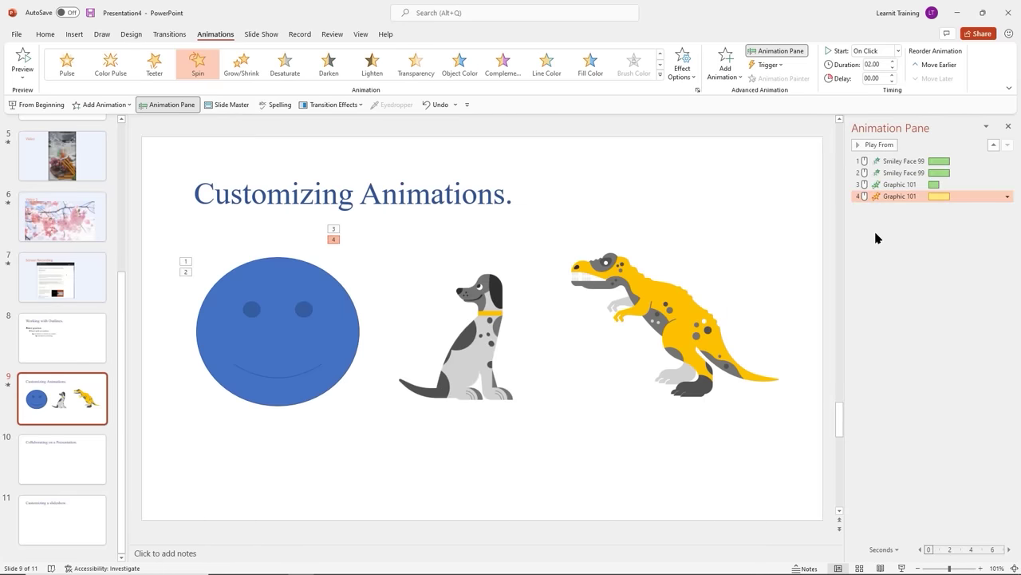
drag(884, 195, 911, 161)
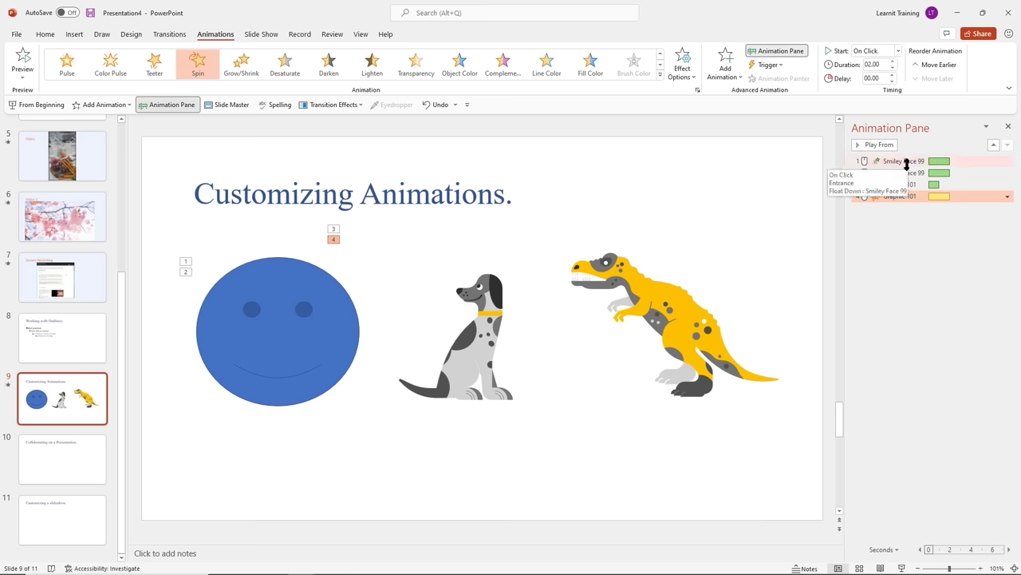
drag(916, 160, 917, 196)
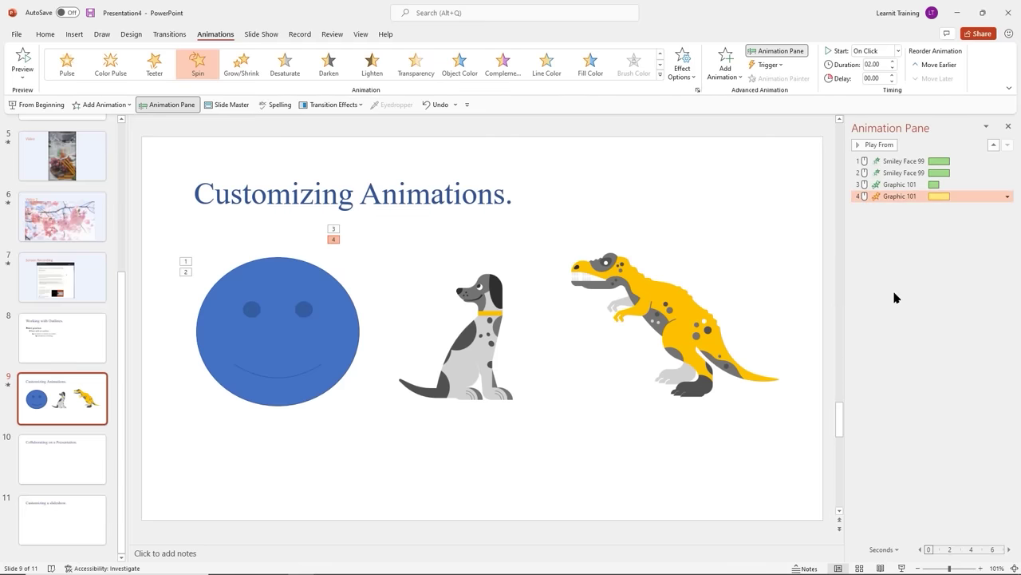
- Copy the smiley face's animations to the dinosaur with the Animation Painter
click(922, 293)
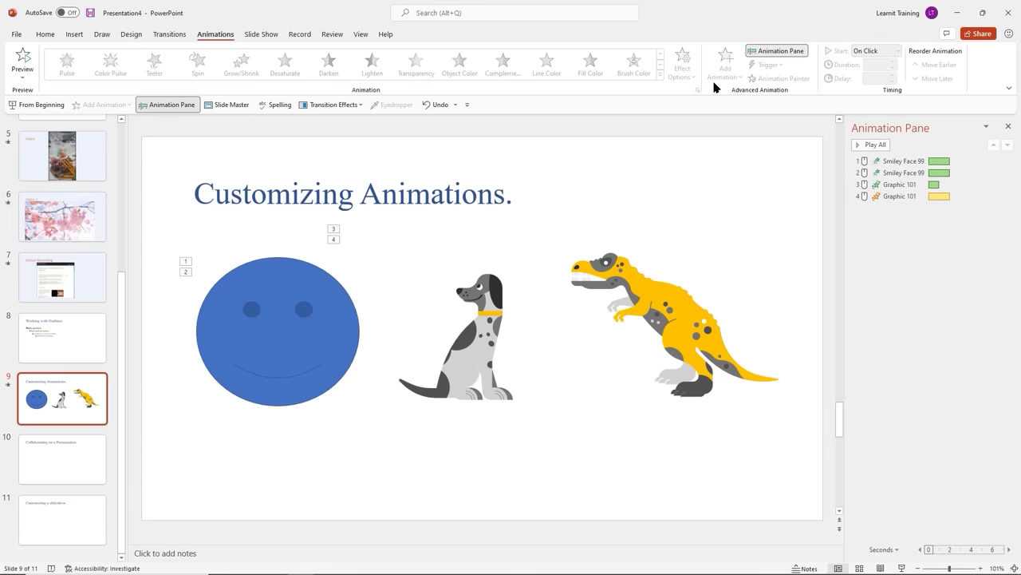
click(677, 324)
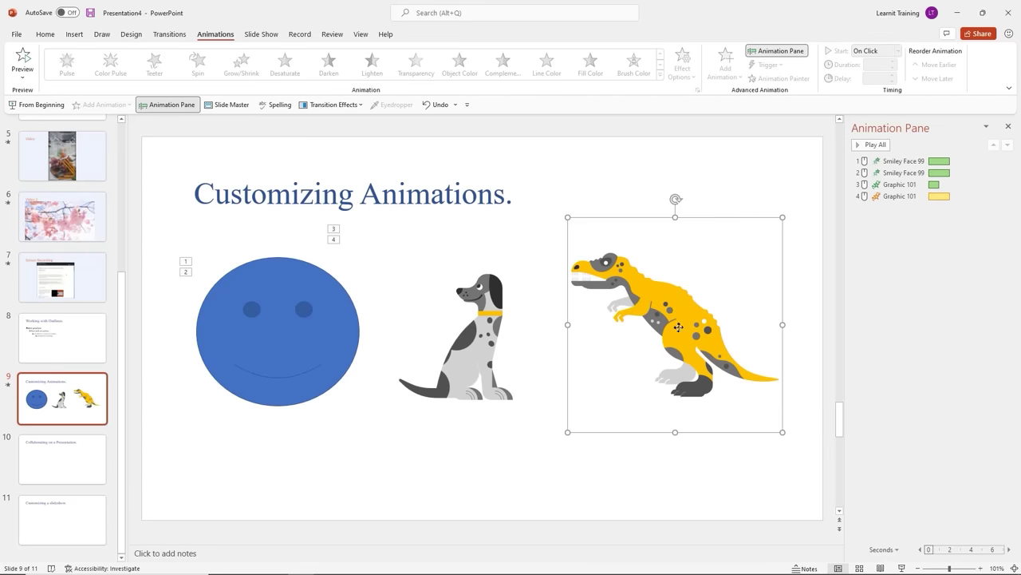
click(490, 324)
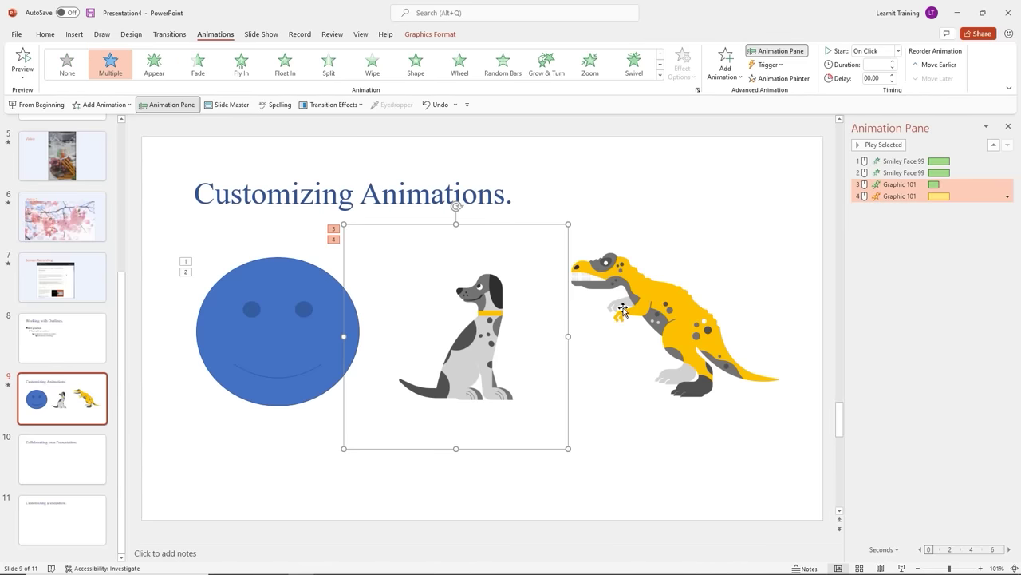
click(308, 303)
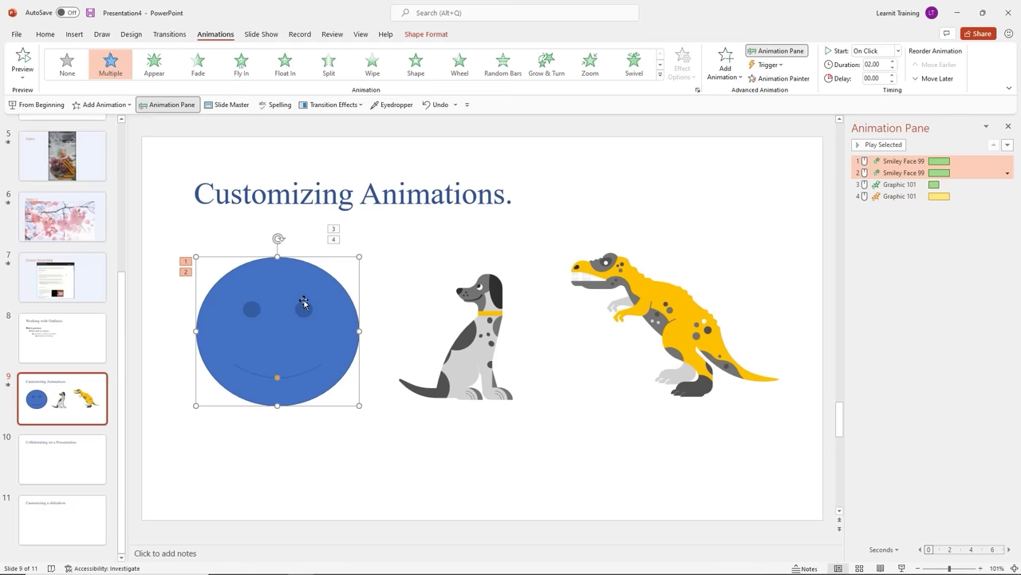
click(793, 80)
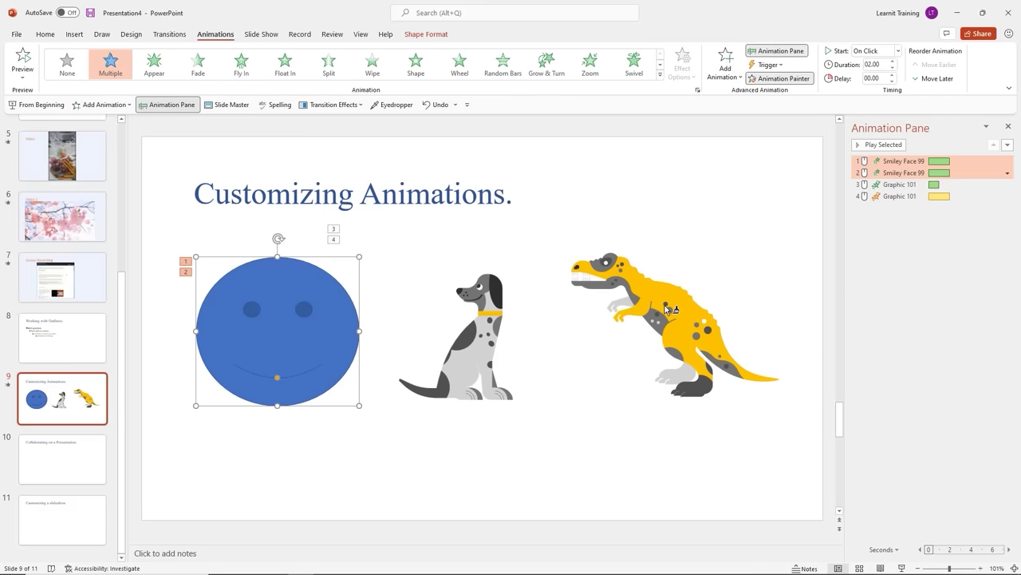
click(669, 309)
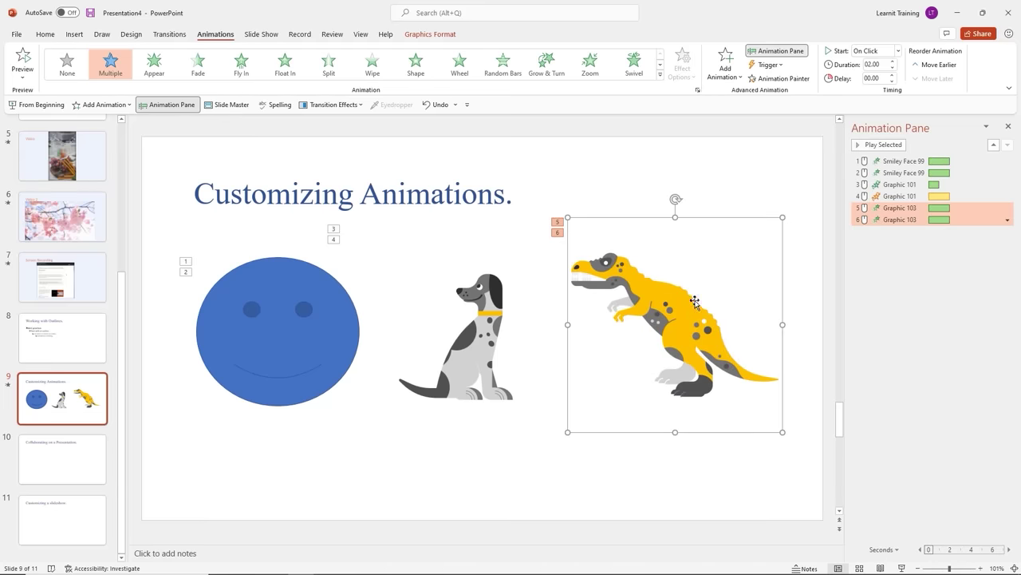
click(913, 280)
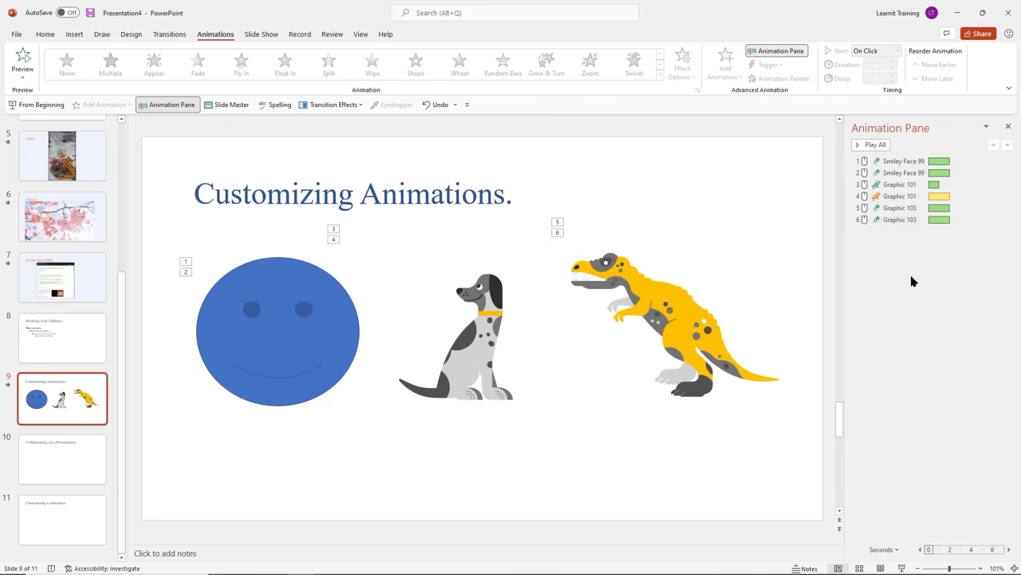
- View the start, effect and timing options of the dinosaur's Swivel animation without changing them
click(909, 220)
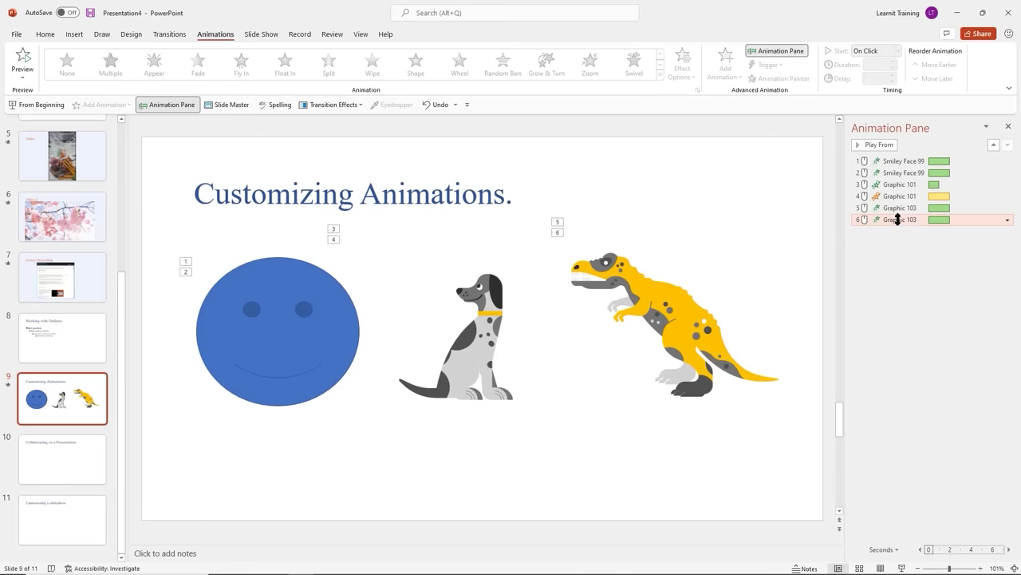
click(1008, 221)
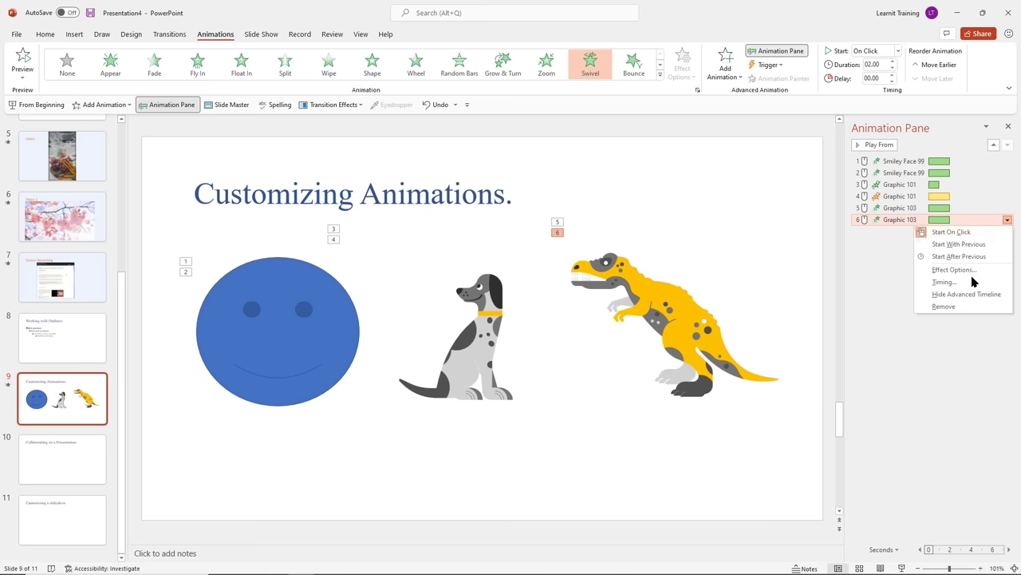
click(881, 259)
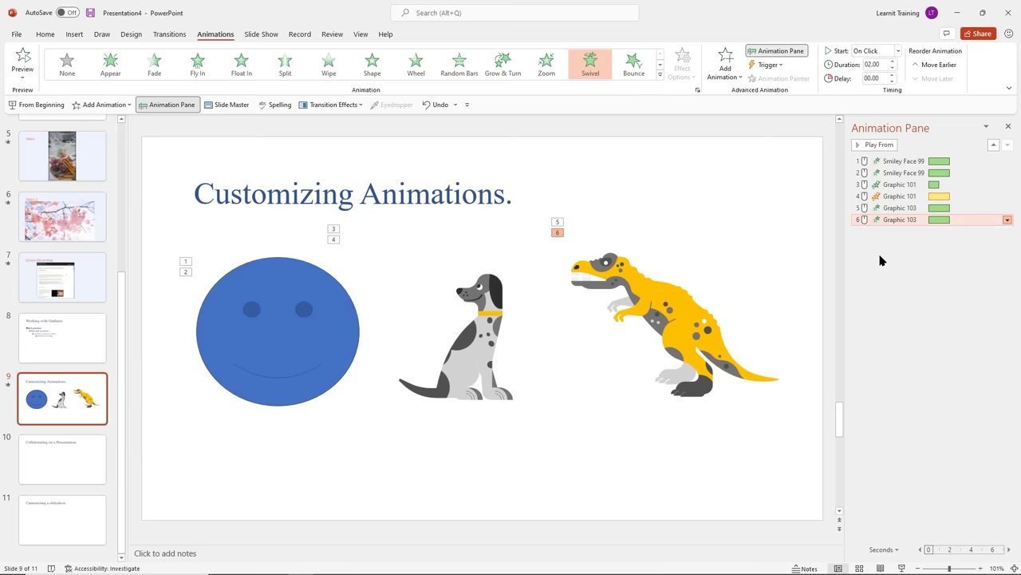
click(881, 259)
- Reorder the dinosaur's two animations, place the smiley face's Swivel before its Float In, and play the sequence from the first animation
click(895, 220)
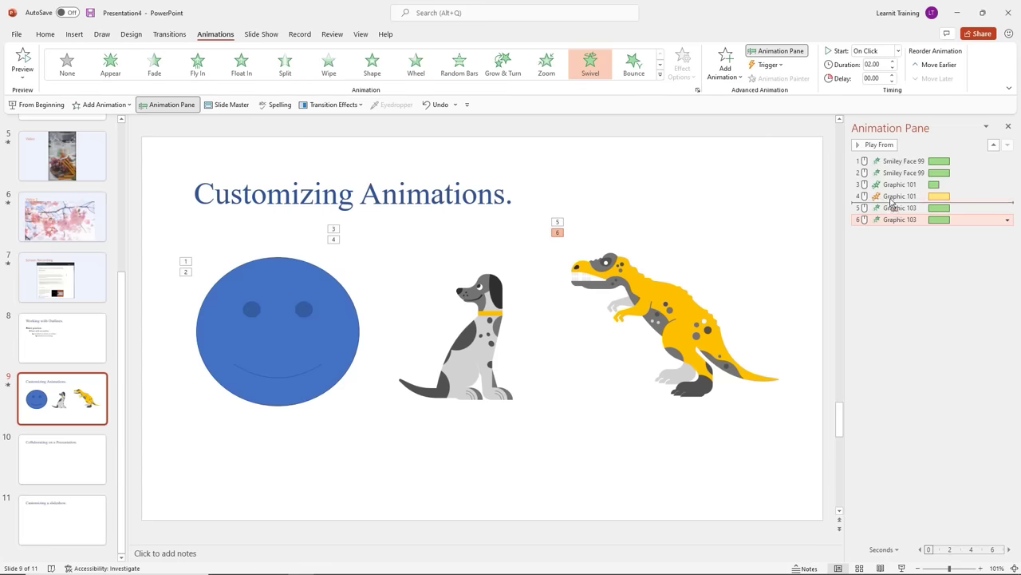
click(895, 207)
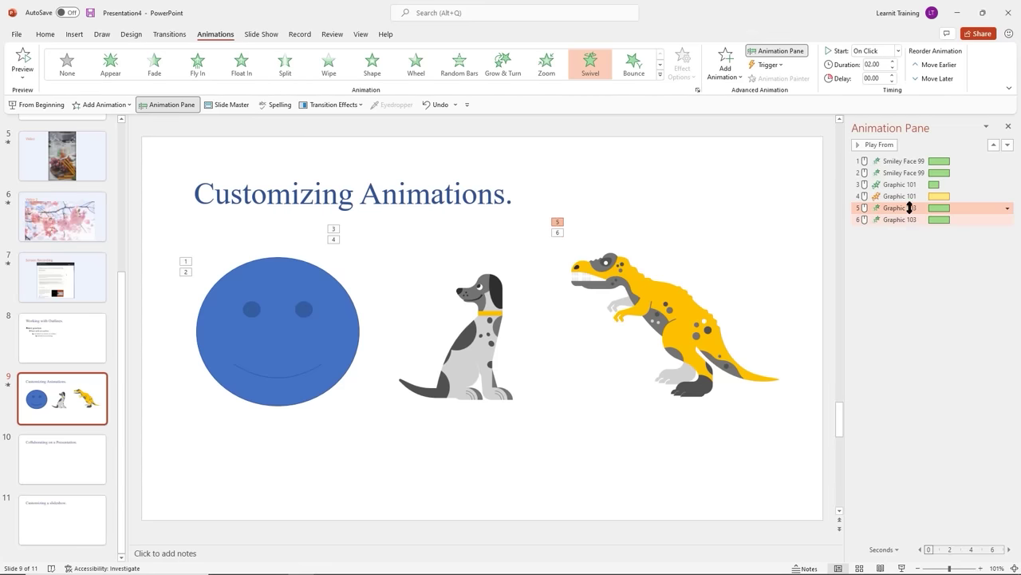
click(895, 160)
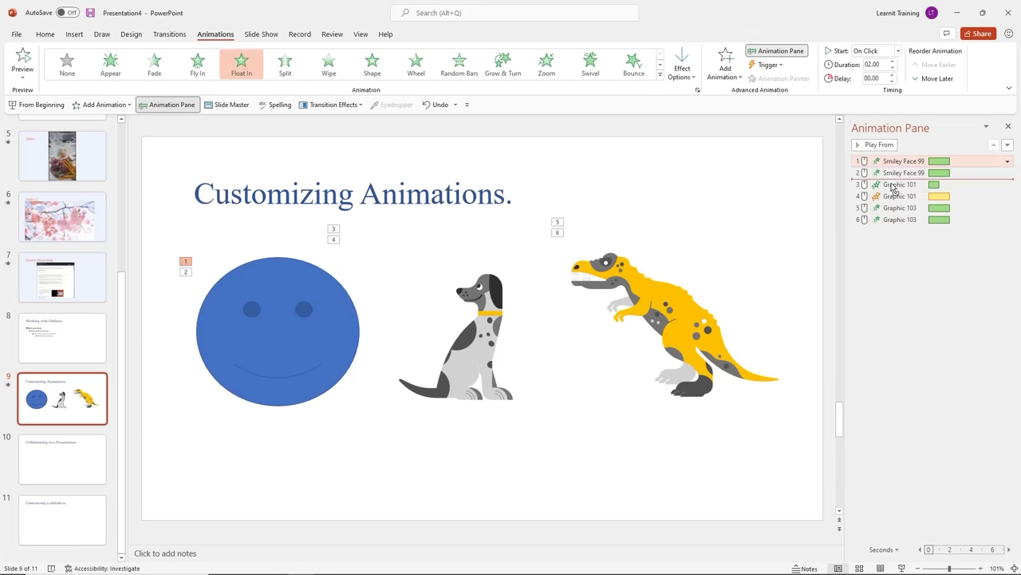
click(894, 173)
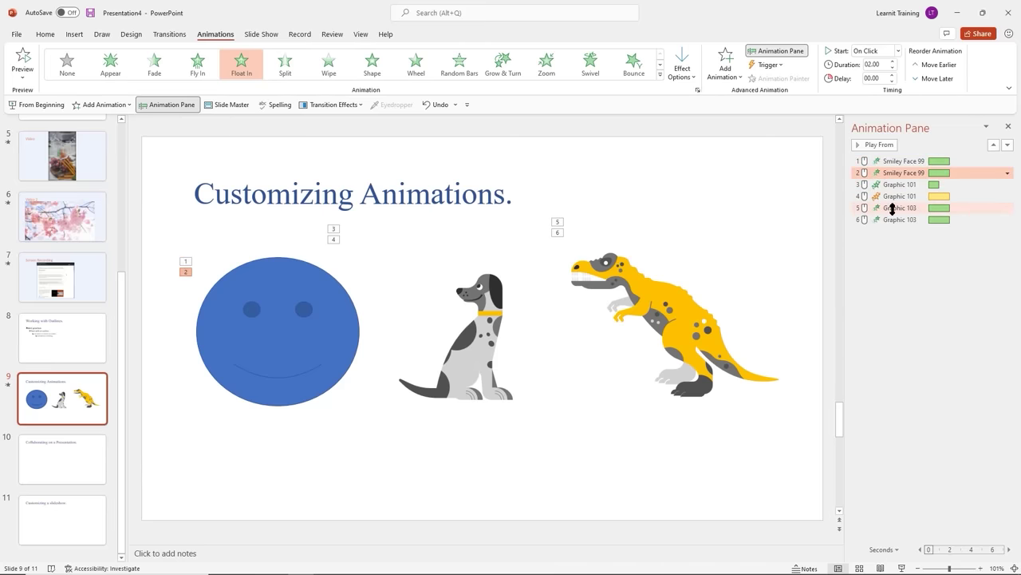
click(892, 208)
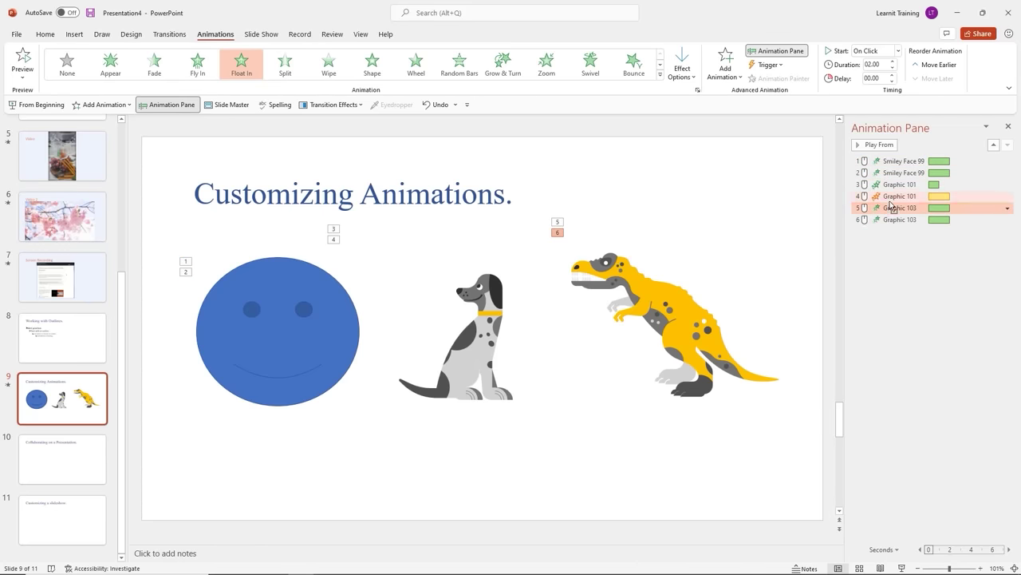
drag(892, 206, 869, 155)
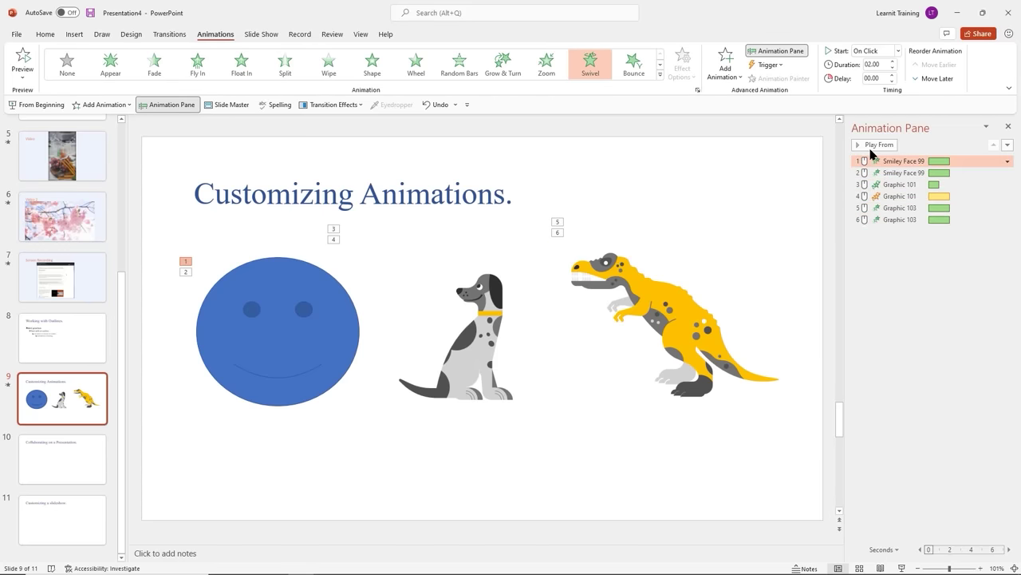
click(872, 144)
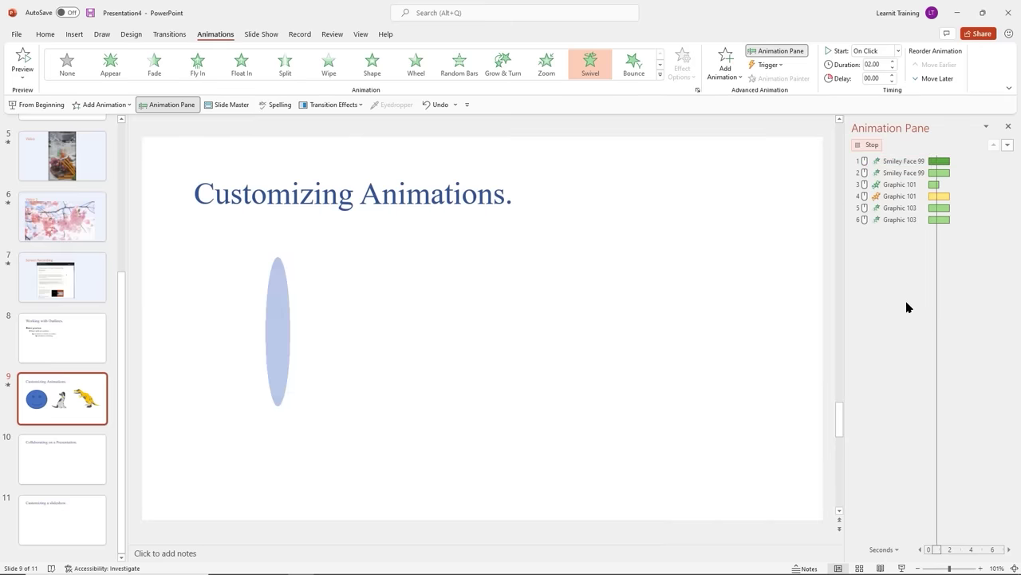